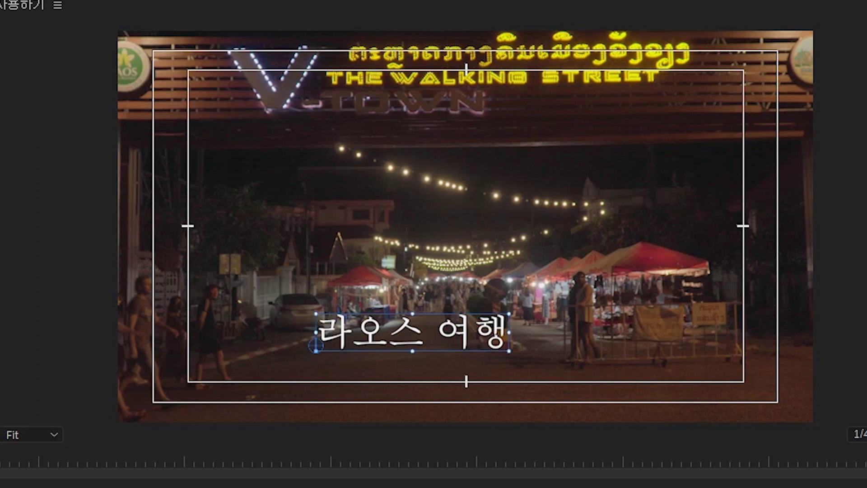
# Reposition the 라오스 여행 title in the lower centre of the frame and set its font to TmonMonsori
pyautogui.moveTo(427, 331); pyautogui.dragTo(482, 362)
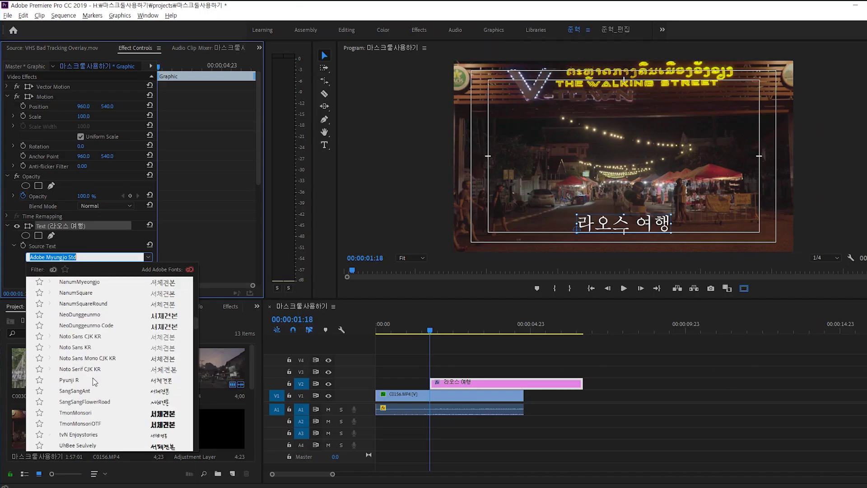
pyautogui.click(76, 413)
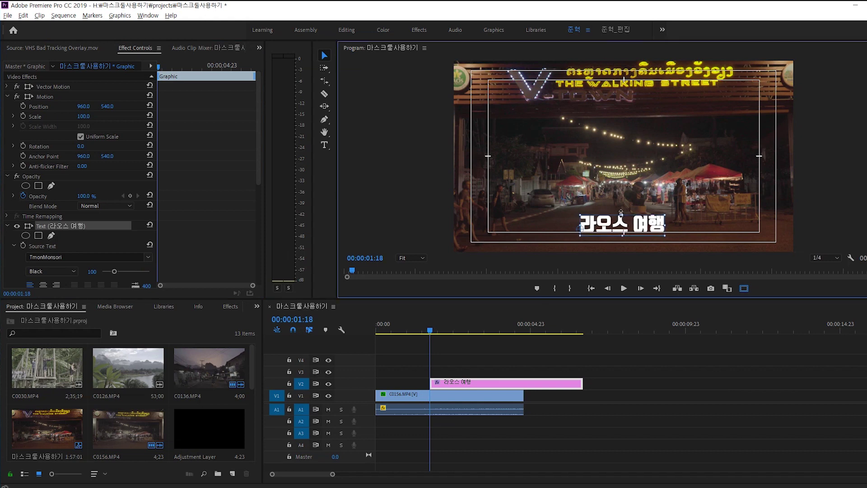
# At the sequence start, enclose the title with a four-point rectangular opacity mask and enable Mask Path animation
pyautogui.press('Home')
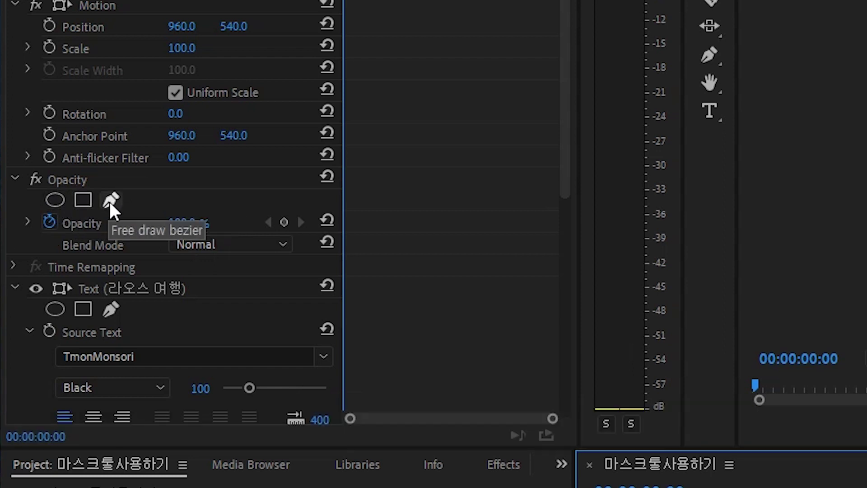
pyautogui.click(82, 199)
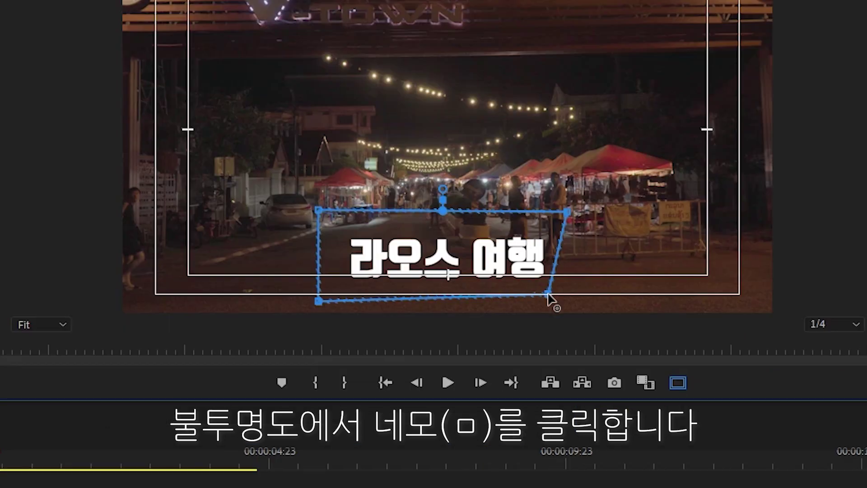
pyautogui.moveTo(568, 211); pyautogui.dragTo(544, 223)
pyautogui.moveTo(318, 210); pyautogui.dragTo(295, 196)
pyautogui.moveTo(318, 302); pyautogui.dragTo(289, 304)
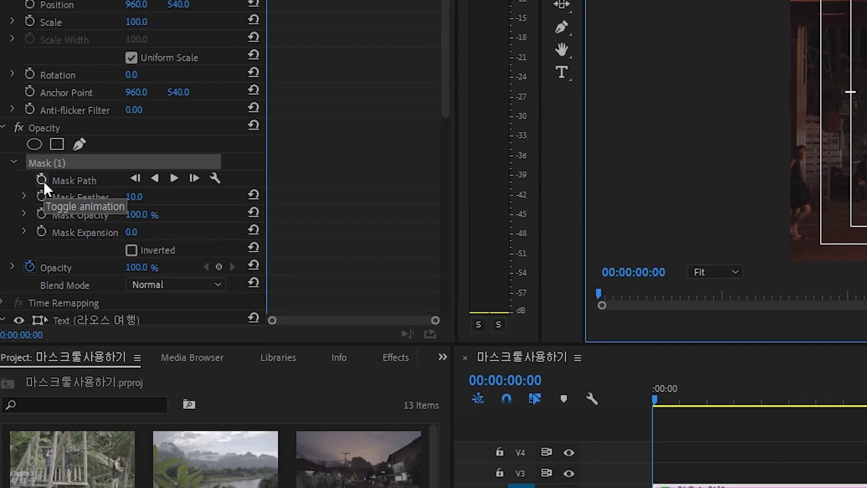
pyautogui.click(41, 179)
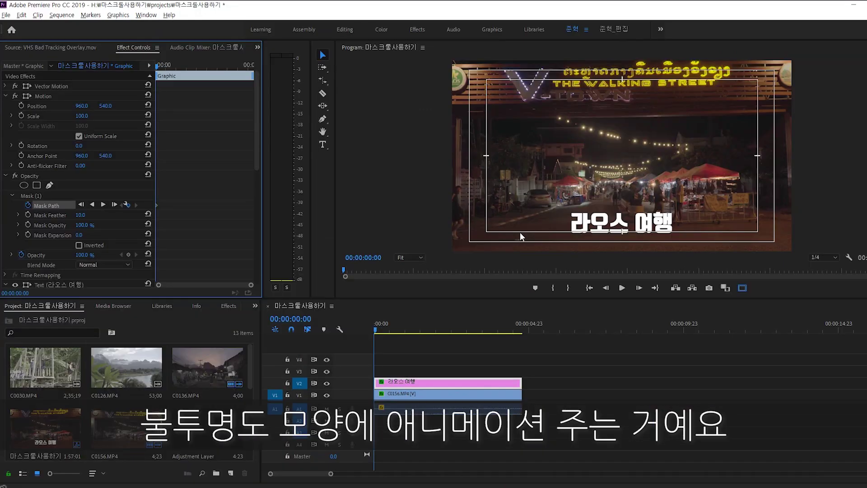
# Find the frame where the motorbike reaches the title and add a Mask Path keyframe at 00:00:03:14
pyautogui.press('space')
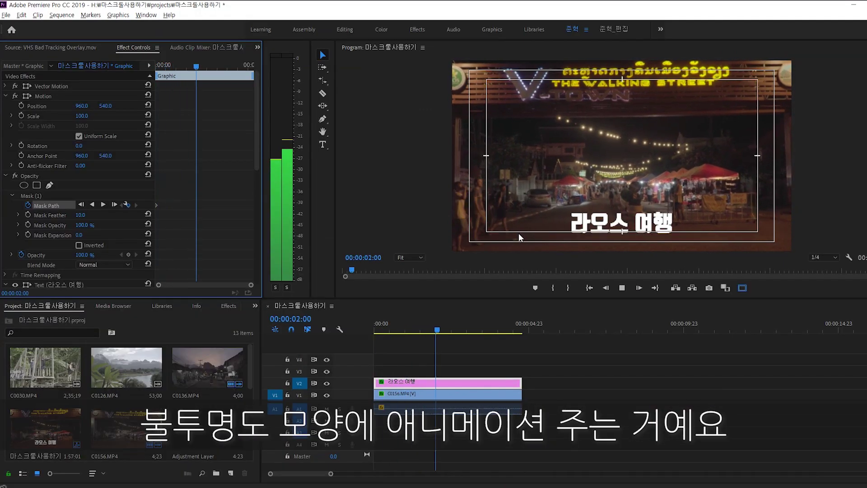
pyautogui.press('space')
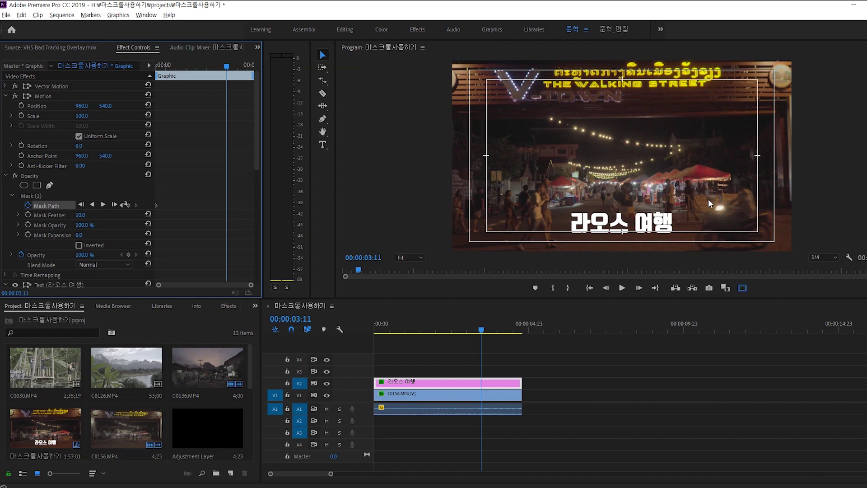
pyautogui.click(479, 376)
pyautogui.press('Right')
pyautogui.press('Right')
pyautogui.press('Right')
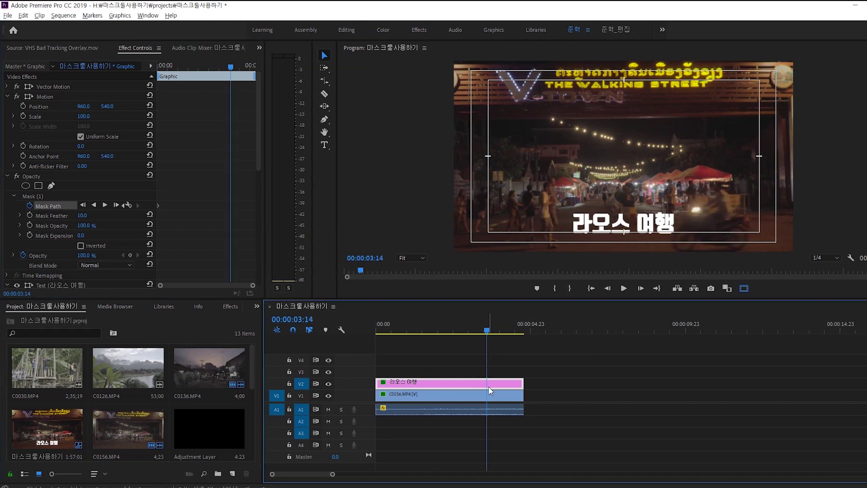
pyautogui.click(129, 206)
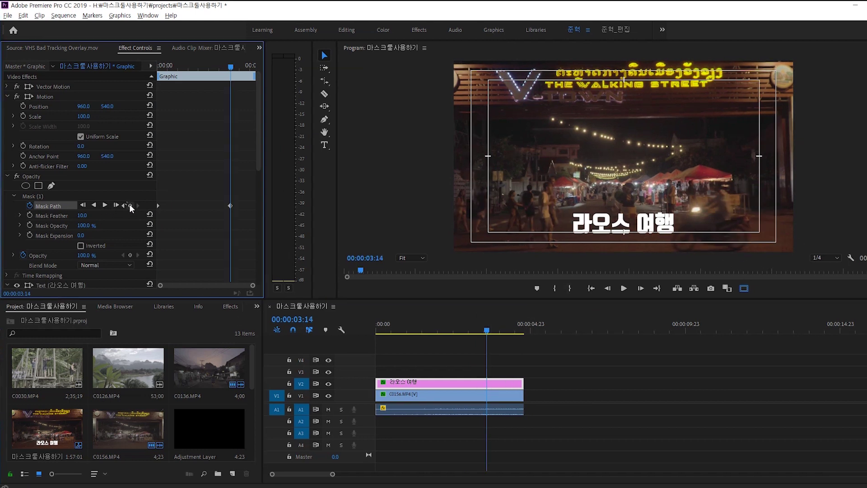
# Starting at 00:00:03:15, reshape the title mask's right edge frame by frame to follow the motorbike's front, adding a point where needed
pyautogui.click(38, 197)
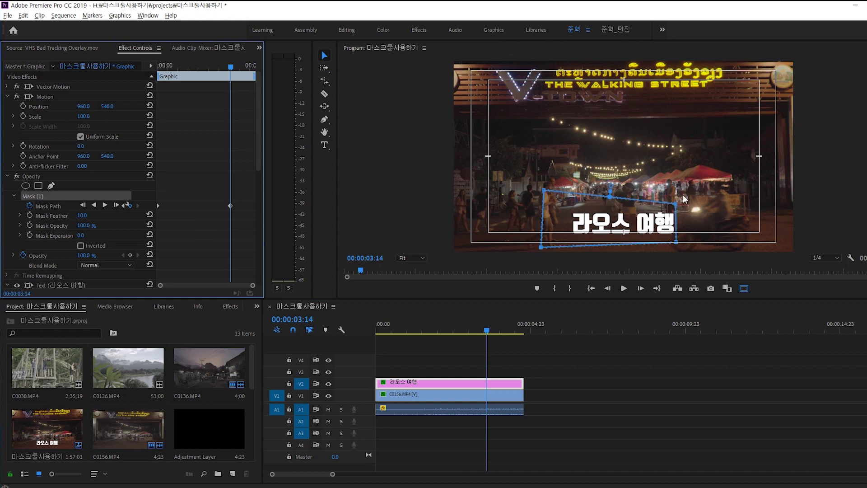
pyautogui.press('Right')
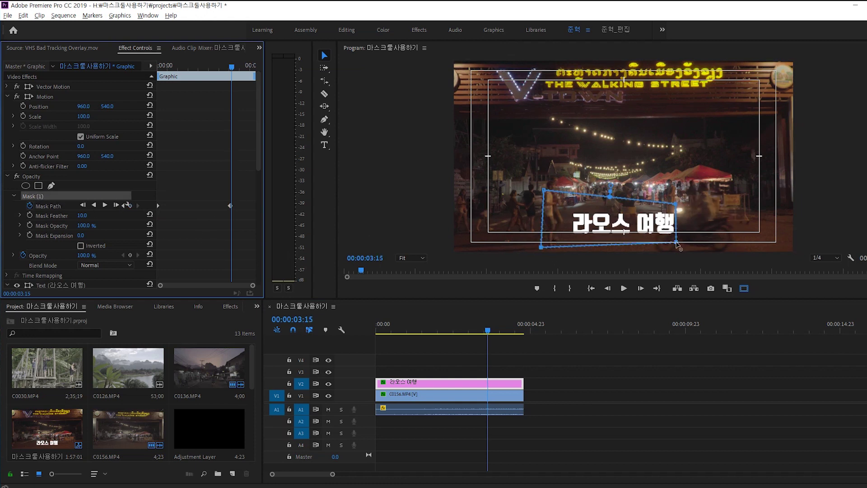
pyautogui.moveTo(676, 243); pyautogui.dragTo(655, 235)
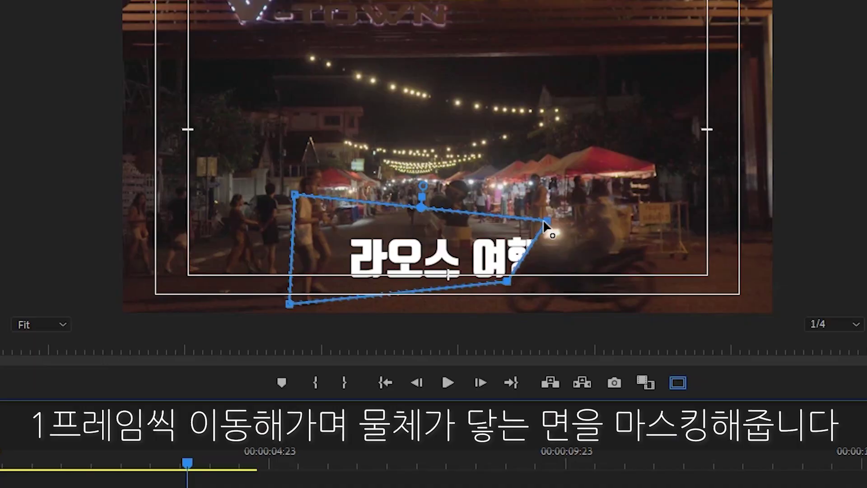
pyautogui.press('Right')
pyautogui.moveTo(544, 222)
pyautogui.mouseDown()
pyautogui.moveTo(524, 231)
pyautogui.moveTo(526, 253)
pyautogui.moveTo(536, 224)
pyautogui.moveTo(552, 216)
pyautogui.mouseUp()
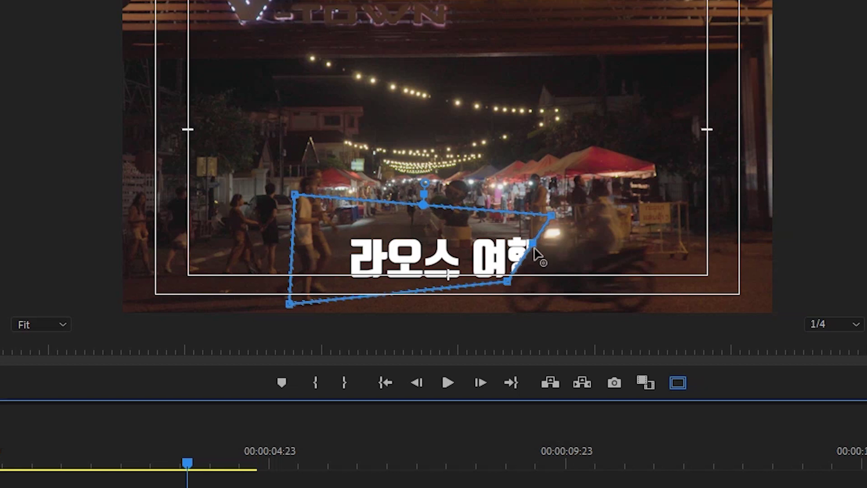
pyautogui.moveTo(509, 257); pyautogui.dragTo(529, 260)
pyautogui.moveTo(549, 216); pyautogui.dragTo(539, 222)
pyautogui.press('Right')
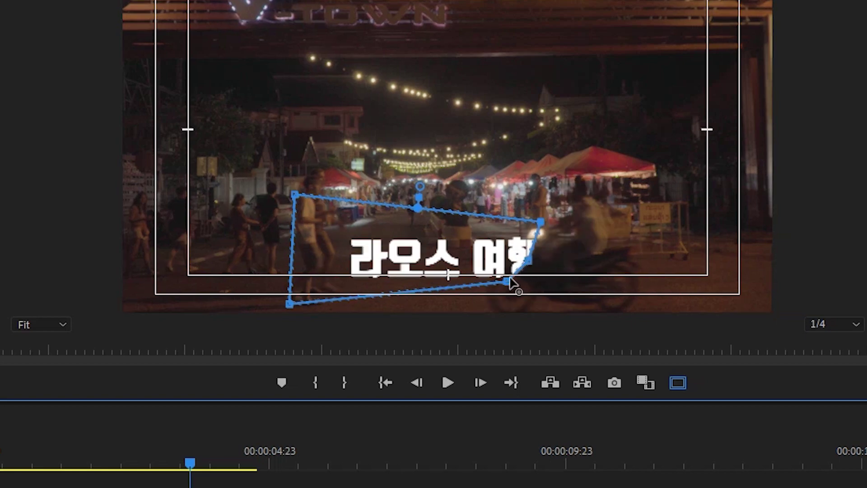
# Continue pulling the mask's right edge leftward behind the passing motorbike, frame by frame up to 00:00:04:01
pyautogui.press('Right')
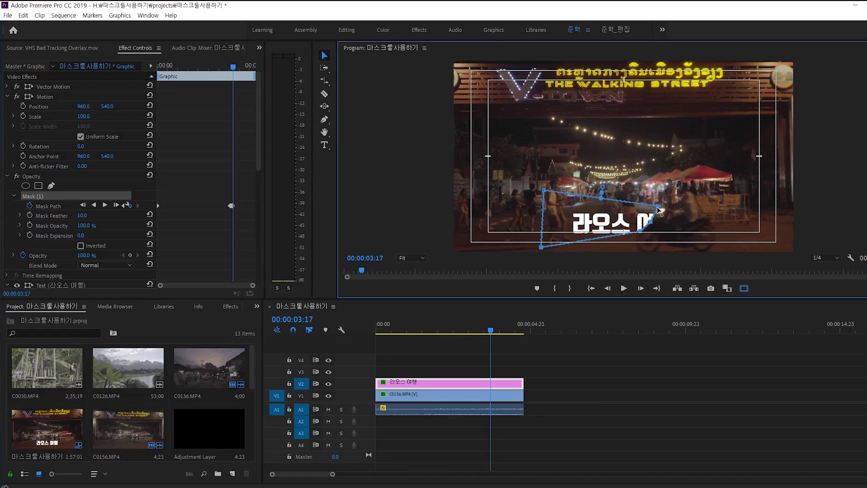
pyautogui.press('Right')
pyautogui.press('Right')
pyautogui.press('Right')
pyautogui.moveTo(658, 207); pyautogui.dragTo(566, 215)
pyautogui.press('Right')
pyautogui.press('Right')
pyautogui.press('Right')
pyautogui.press('Right')
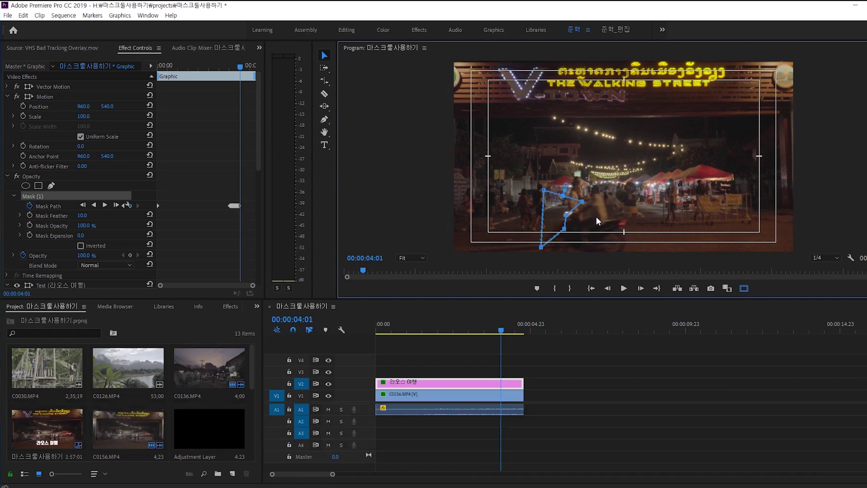
# Play the masked title sequence from its start and hide the safe margins in the program preview
pyautogui.moveTo(565, 337); pyautogui.dragTo(351, 335)
pyautogui.press('space')
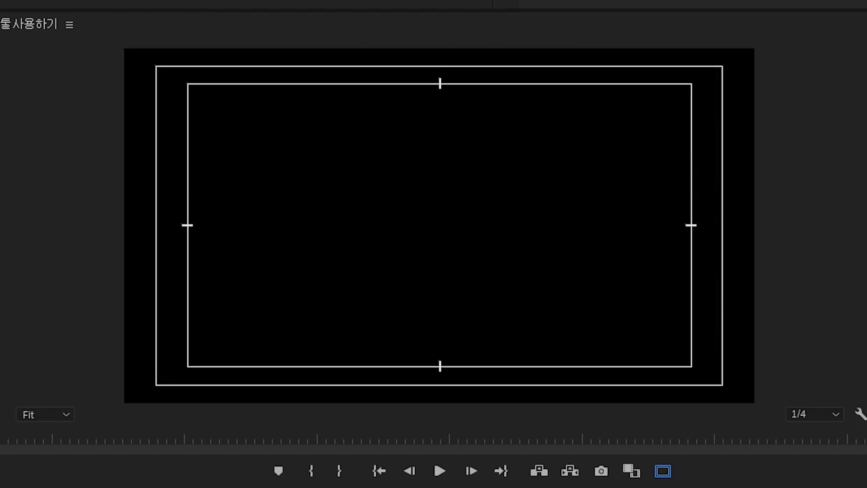
pyautogui.click(663, 471)
pyautogui.press('space')
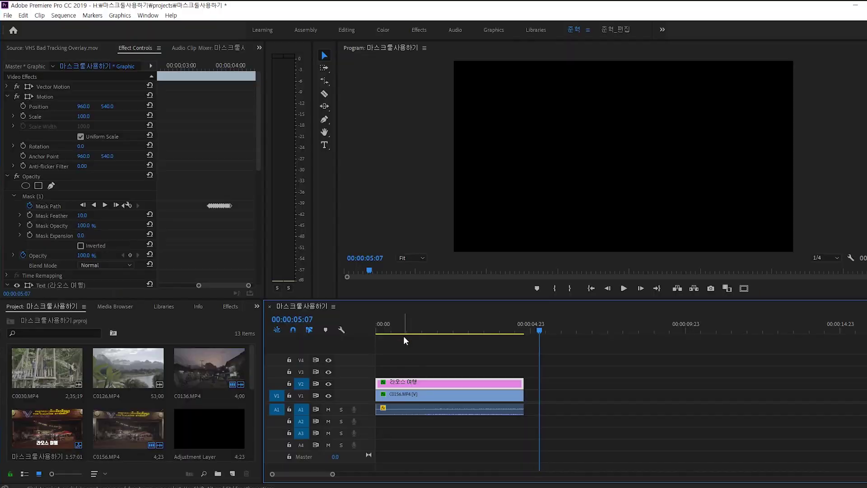
# Scrub through the title clip to check how the motorbike wipes the text away
pyautogui.press('space')
pyautogui.press('space')
pyautogui.moveTo(401, 335); pyautogui.dragTo(451, 334)
pyautogui.press('-')
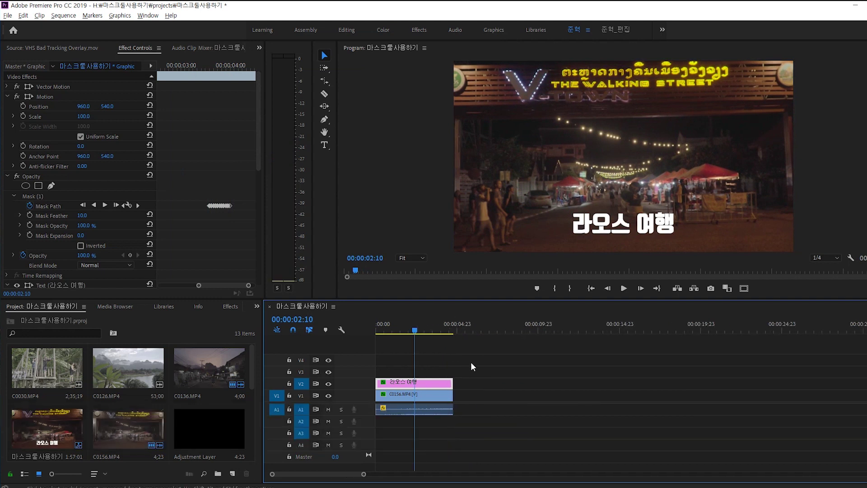
pyautogui.click(441, 331)
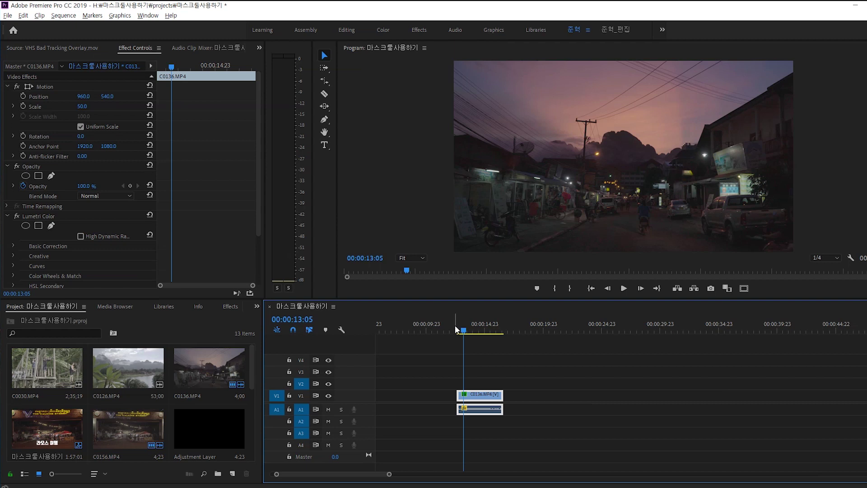
# Create an adjustment layer, place it on V2 above the C0136.MP4 clip and trim it to the clip's end
pyautogui.moveTo(454, 324); pyautogui.dragTo(484, 326)
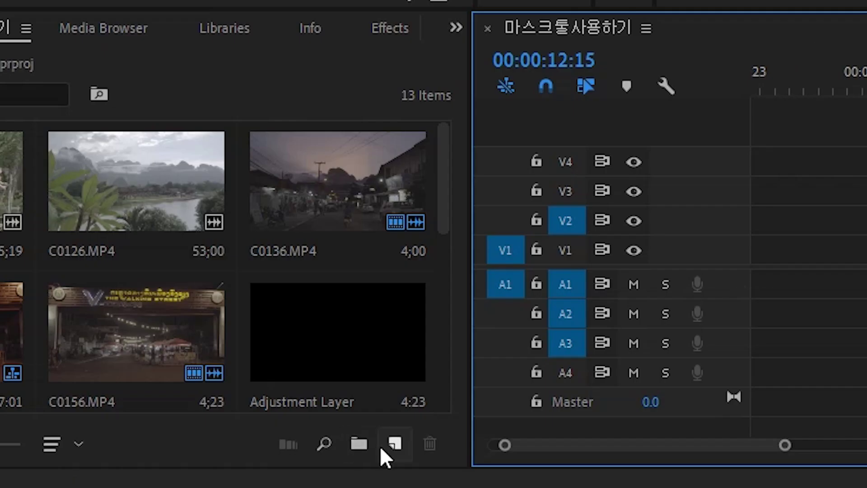
pyautogui.click(394, 444)
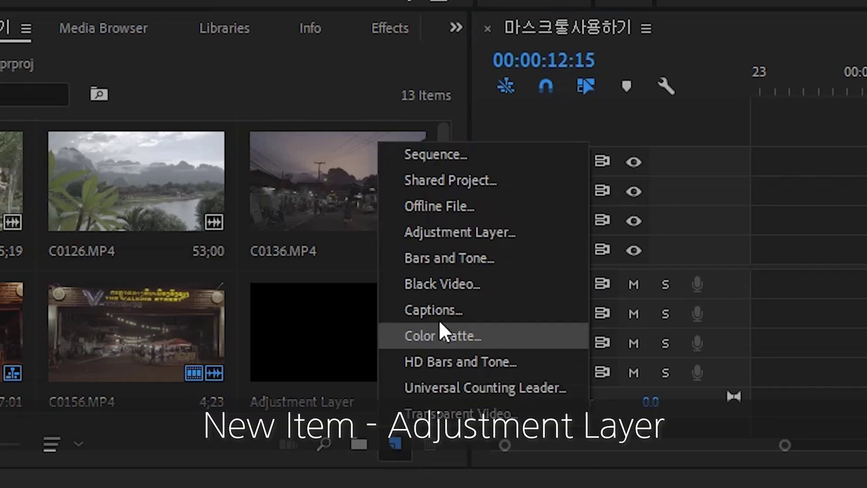
pyautogui.click(453, 231)
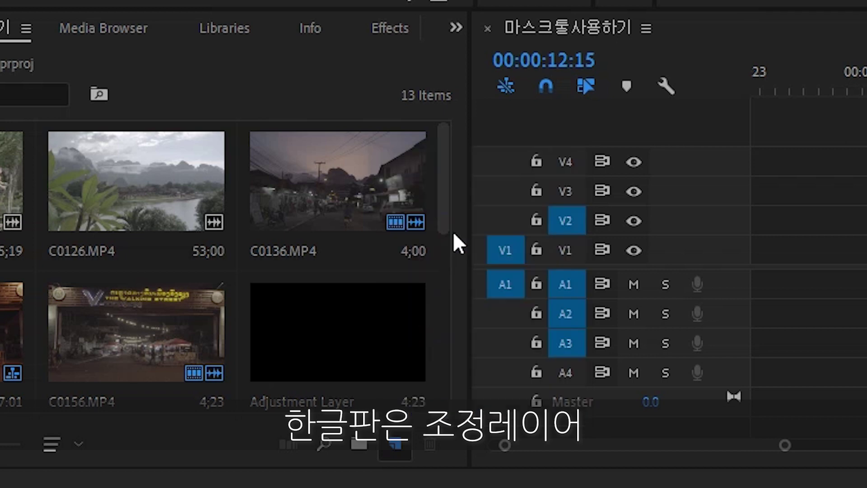
pyautogui.press('Return')
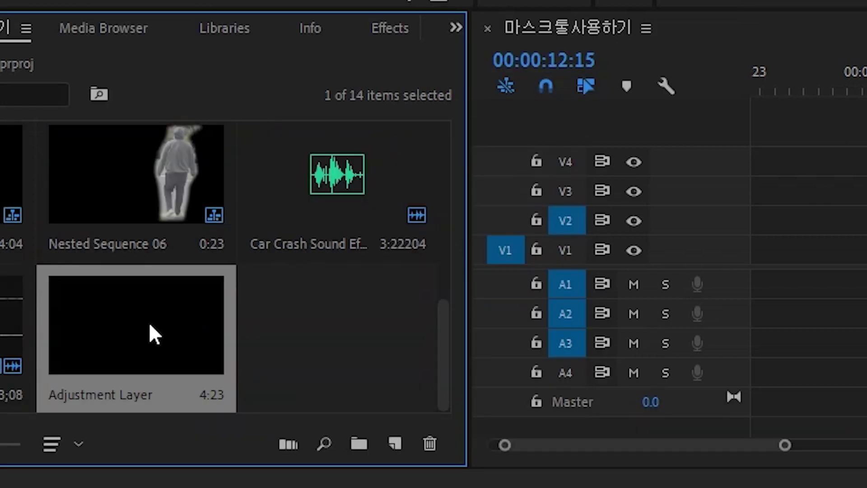
pyautogui.moveTo(127, 335); pyautogui.dragTo(502, 383)
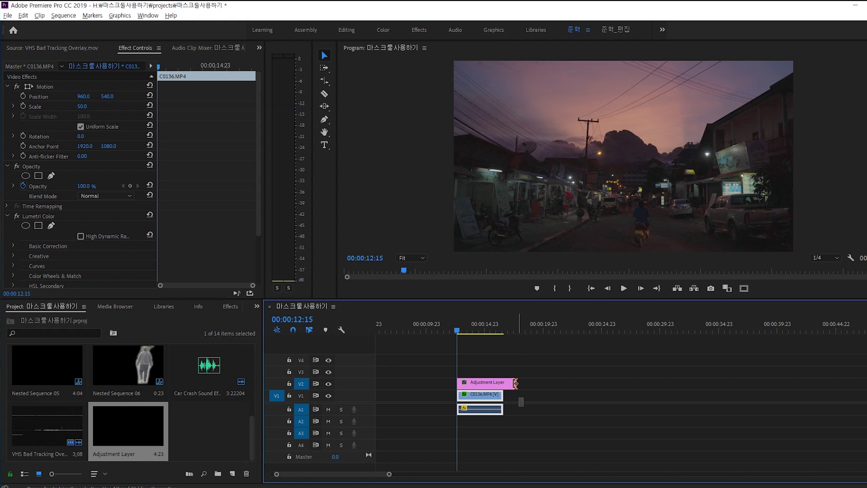
pyautogui.click(474, 332)
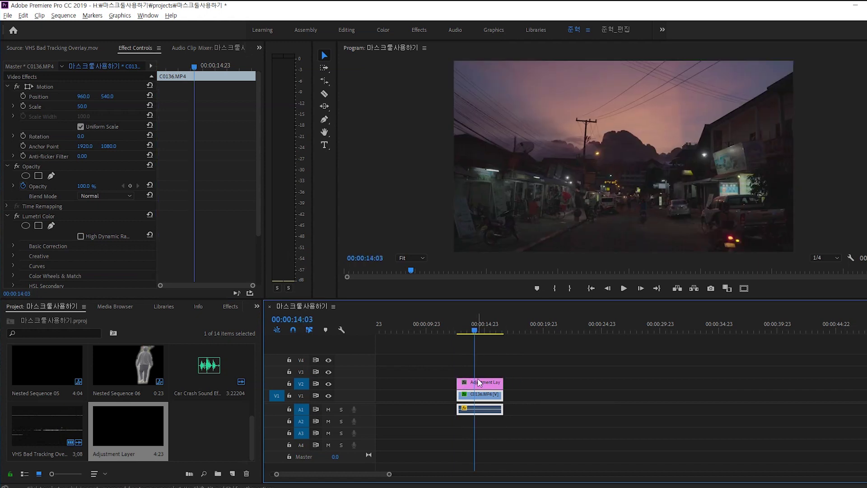
# At 00:00:14:03, draw a closed freeform opacity mask on the adjustment layer around the sky above the mountains and rooftops
pyautogui.click(479, 382)
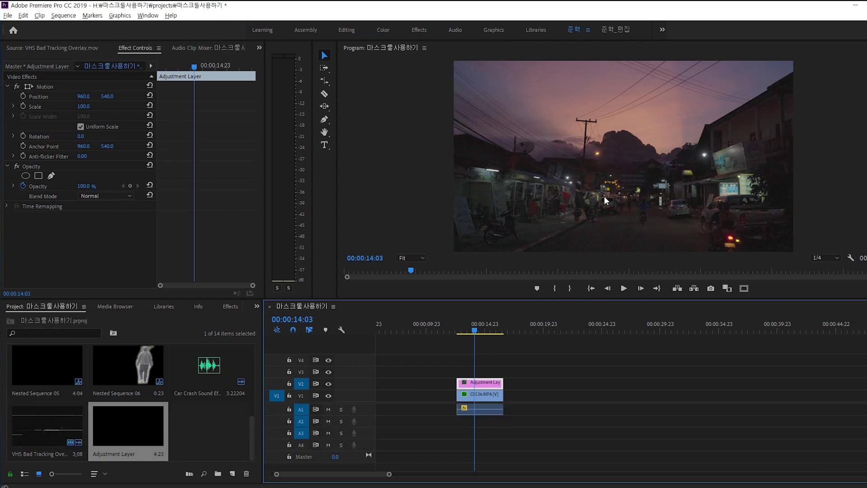
pyautogui.click(486, 393)
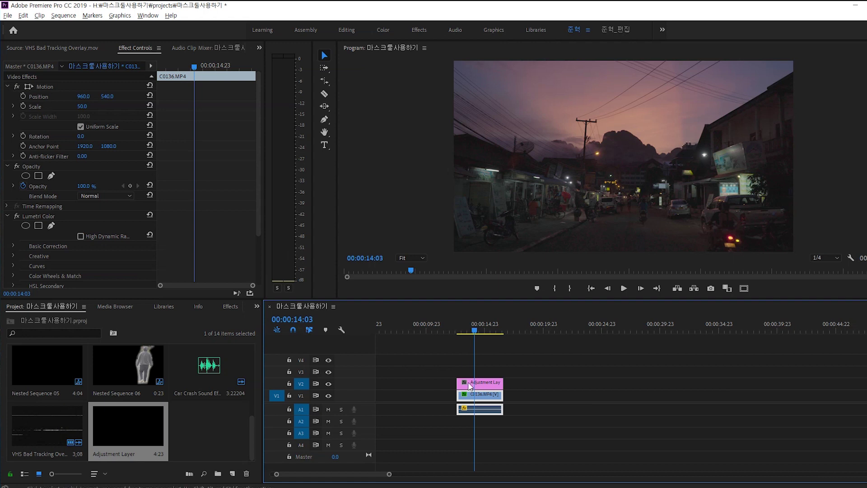
pyautogui.click(477, 384)
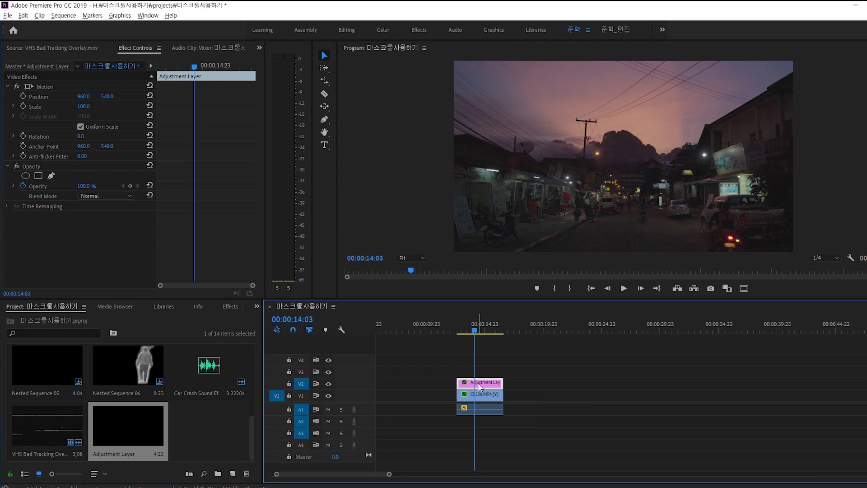
pyautogui.click(39, 175)
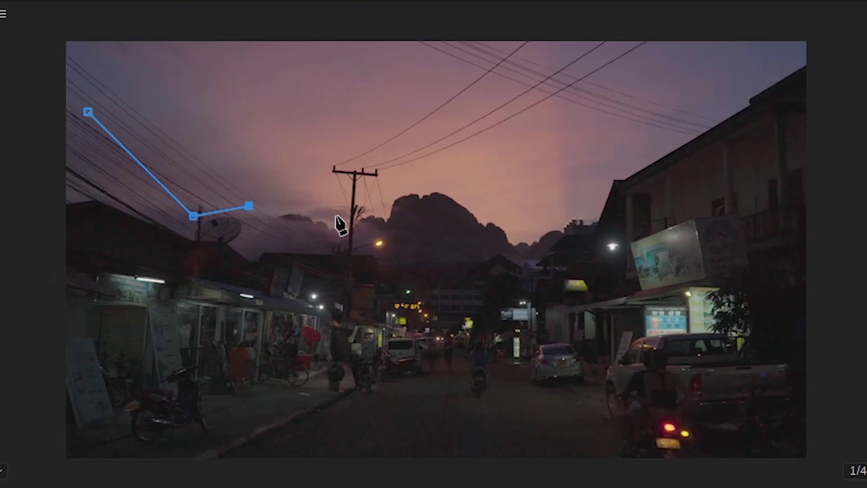
pyautogui.click(336, 215)
pyautogui.click(395, 182)
pyautogui.click(489, 189)
pyautogui.click(522, 223)
pyautogui.click(581, 205)
pyautogui.click(649, 114)
pyautogui.click(642, 42)
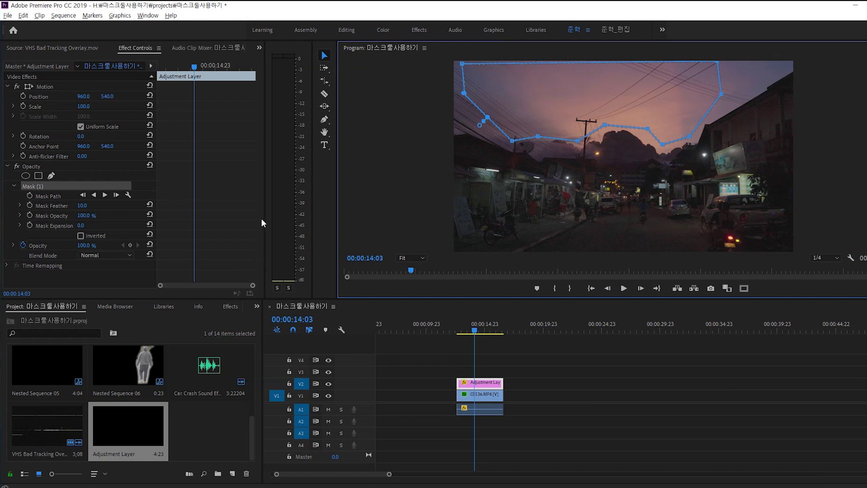
# Open the Lumetri Color controls and adjust the basic correction of the masked adjustment layer
pyautogui.click(149, 17)
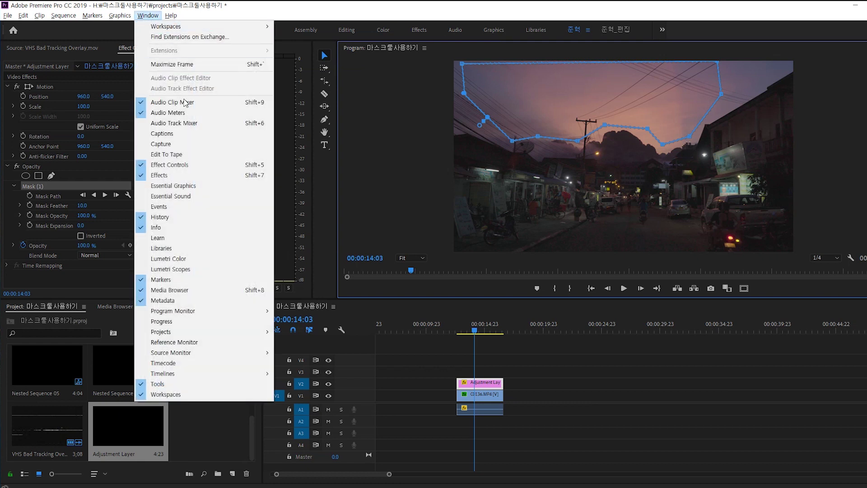
pyautogui.click(171, 259)
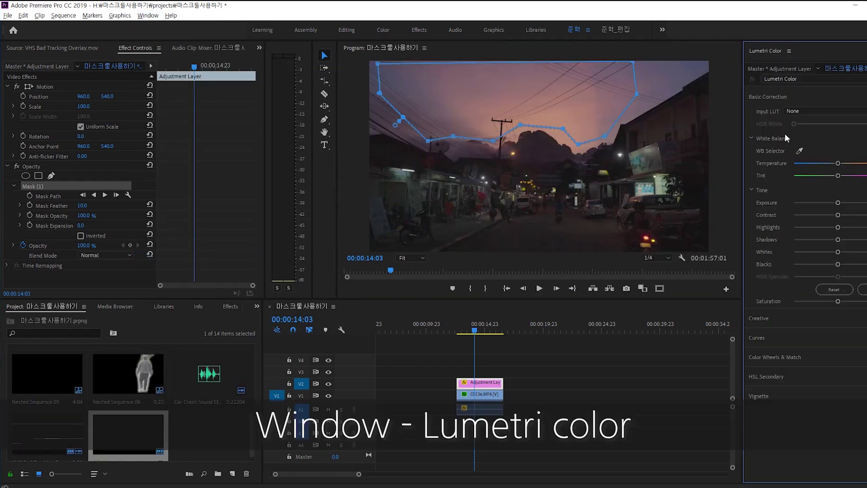
pyautogui.moveTo(809, 171); pyautogui.dragTo(804, 172)
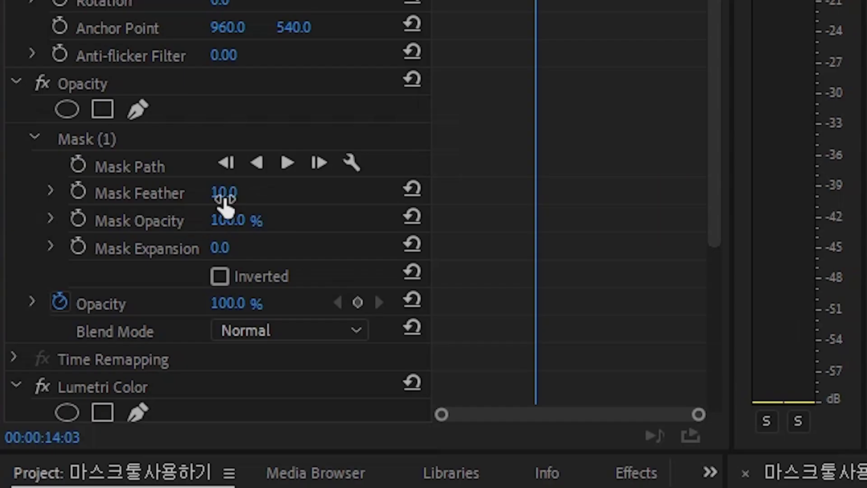
# Set the sky mask's feather to 265 and grade the masked sky with a cold temperature, strong magenta tint and adjusted exposure
pyautogui.moveTo(82, 205); pyautogui.dragTo(91, 205)
pyautogui.moveTo(224, 192); pyautogui.dragTo(541, 192)
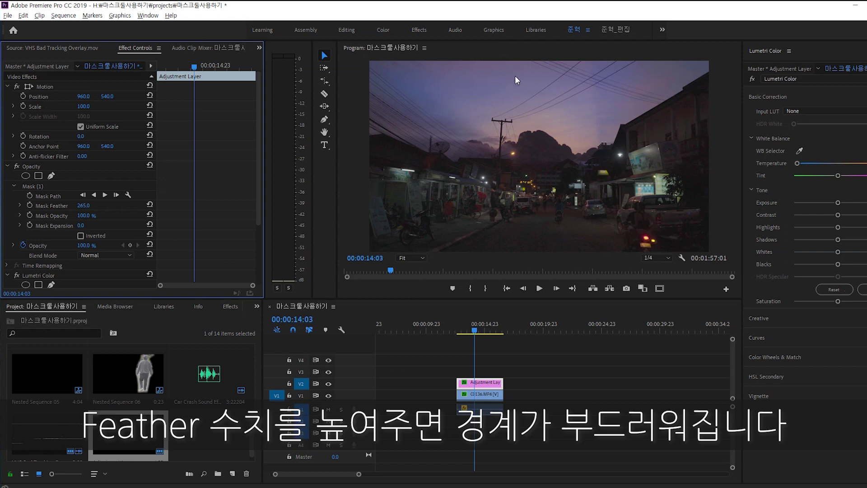
pyautogui.moveTo(798, 163); pyautogui.dragTo(863, 178)
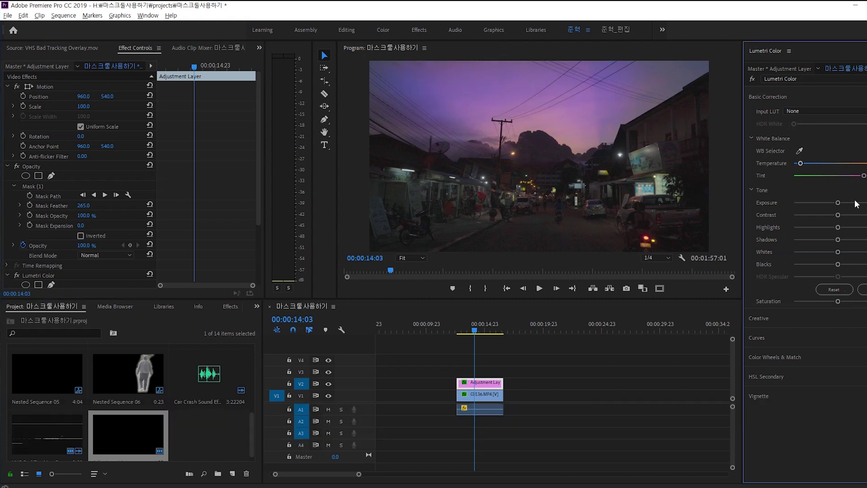
pyautogui.moveTo(838, 203)
pyautogui.mouseDown()
pyautogui.moveTo(846, 204)
pyautogui.moveTo(827, 215)
pyautogui.mouseUp()
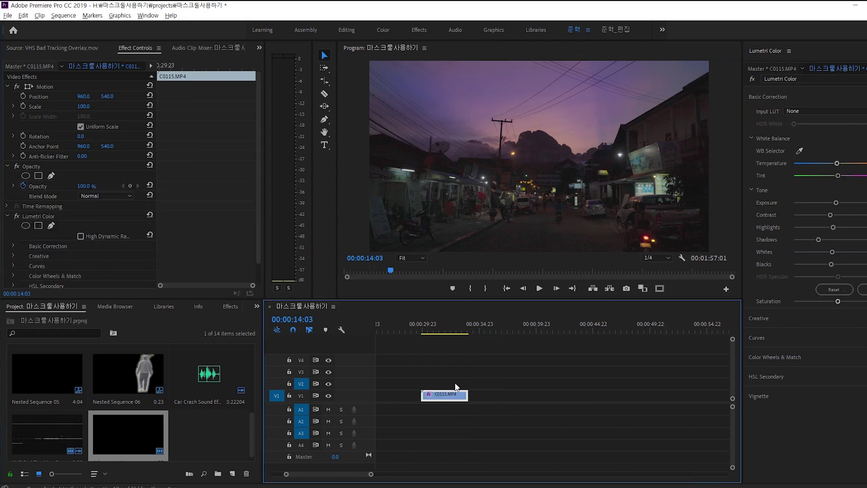
# Add an ellipse opacity mask to the C0115.MP4 clip and fit it around the man's face at 00:00:29:21
pyautogui.scroll(2, 473, 328)
pyautogui.moveTo(473, 328); pyautogui.dragTo(514, 334)
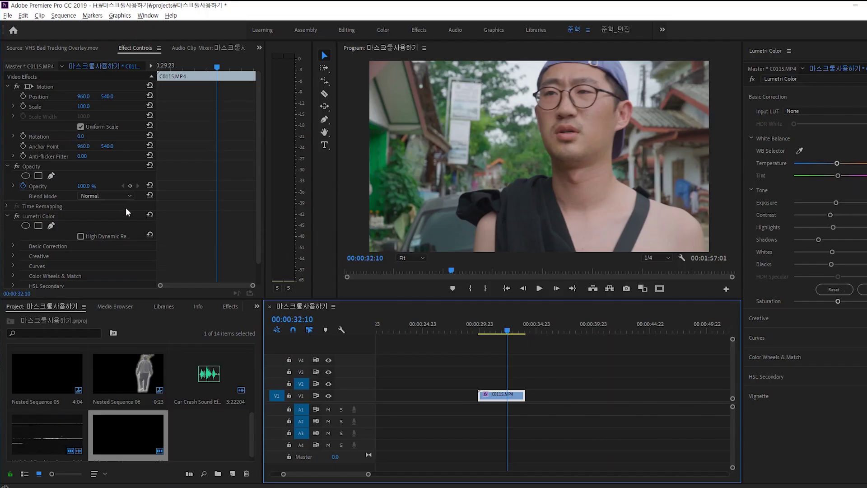
pyautogui.click(26, 169)
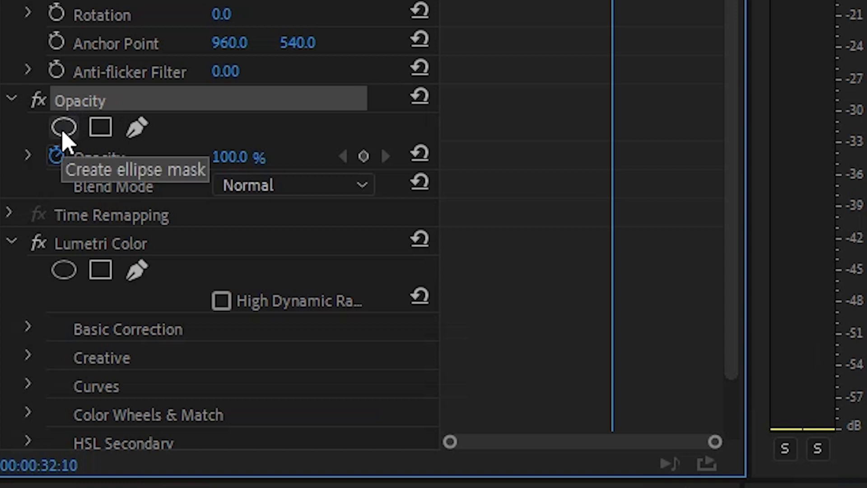
pyautogui.click(63, 131)
pyautogui.moveTo(409, 232); pyautogui.dragTo(488, 139)
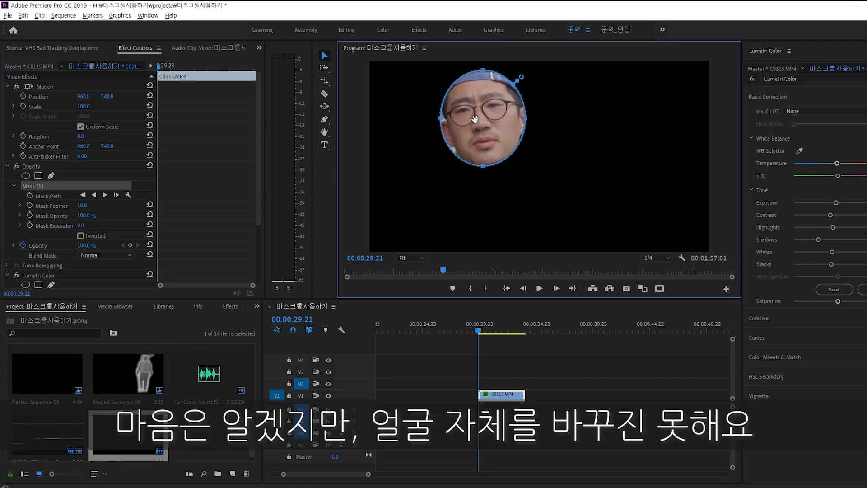
pyautogui.moveTo(475, 119); pyautogui.dragTo(475, 121)
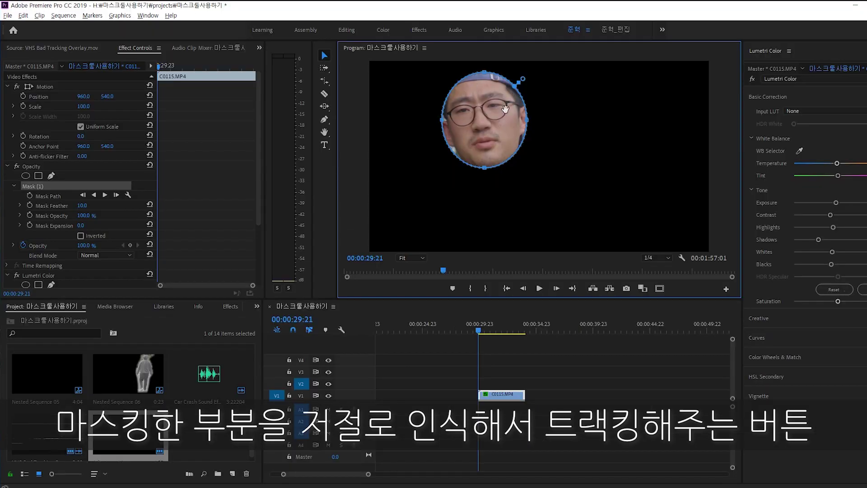
# Track the face mask forward to the end of C0115.MP4 and scrub through the clip to check the tracking
pyautogui.click(105, 195)
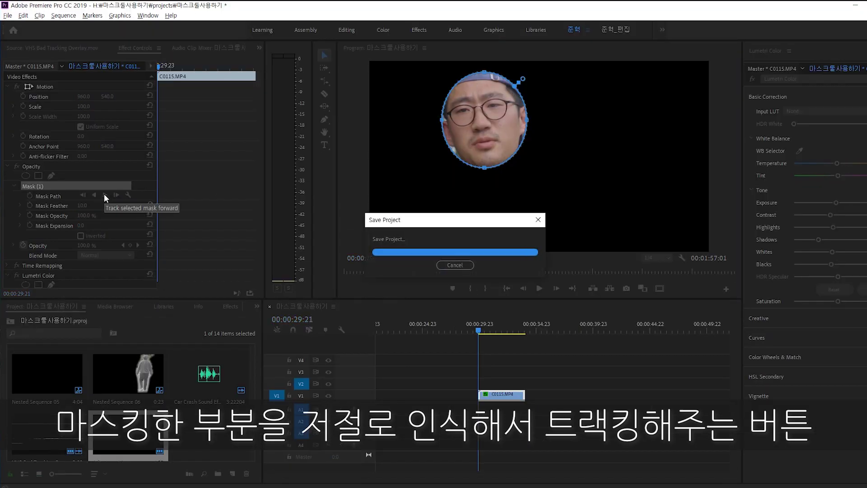
pyautogui.click(105, 194)
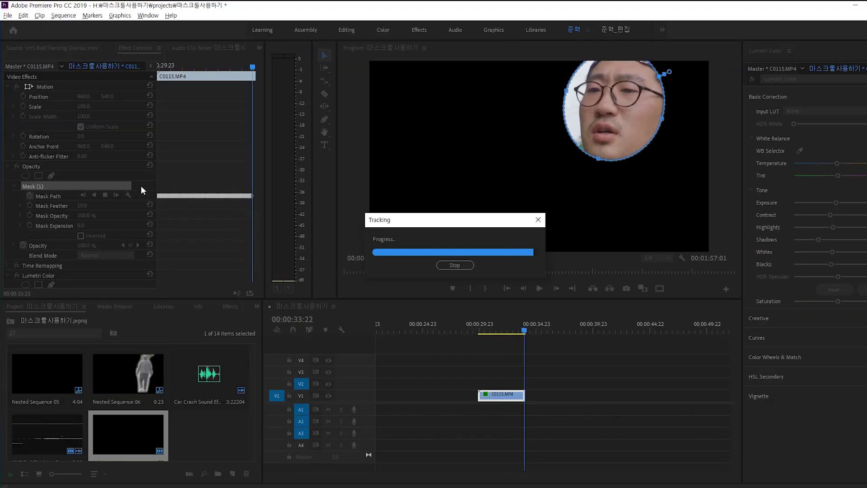
pyautogui.moveTo(195, 72); pyautogui.dragTo(230, 82)
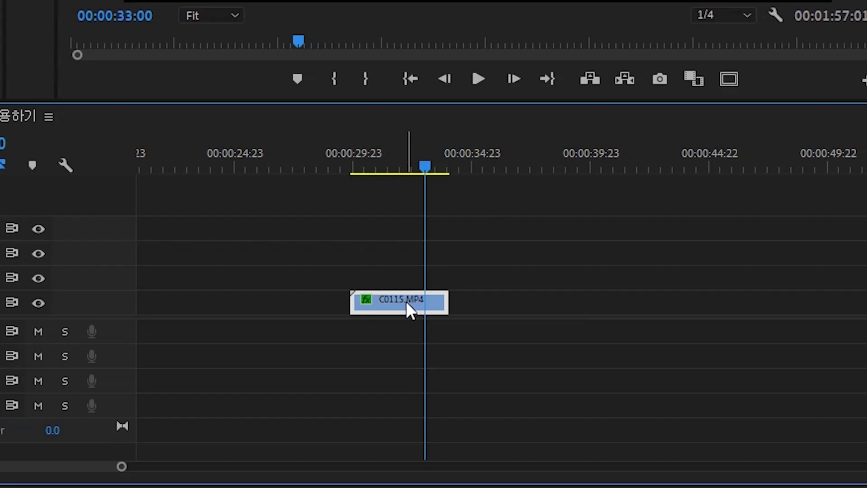
# Duplicate the tracked C0115.MP4 clip onto V2 and delete the mask from the copy on V1, leaving the V2 clip selected
pyautogui.moveTo(506, 399); pyautogui.dragTo(504, 388)
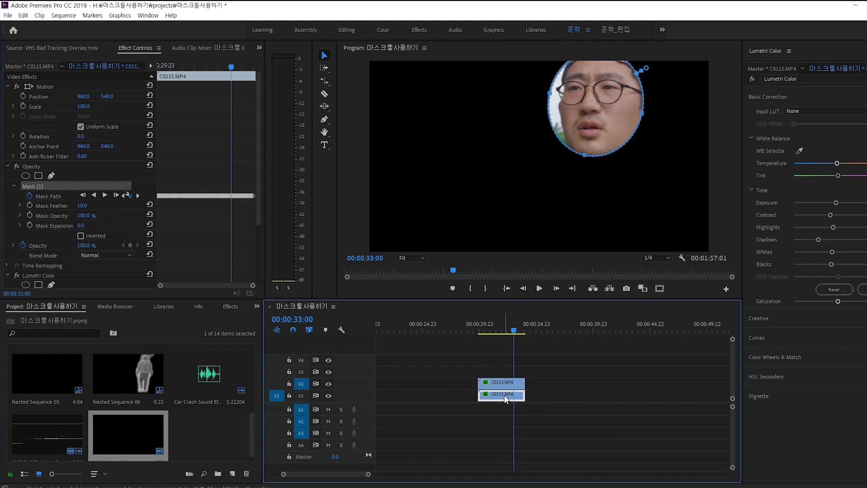
pyautogui.click(35, 190)
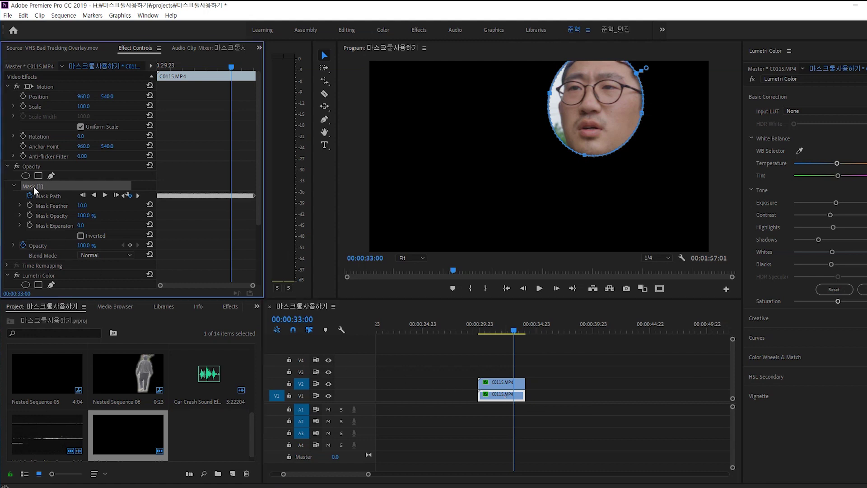
pyautogui.click(503, 391)
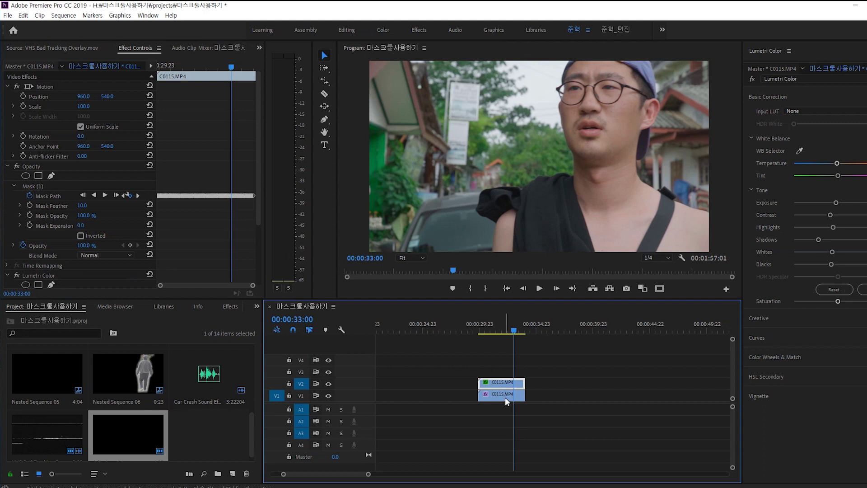
pyautogui.hotkey('ctrl', 'z')
pyautogui.click(516, 381)
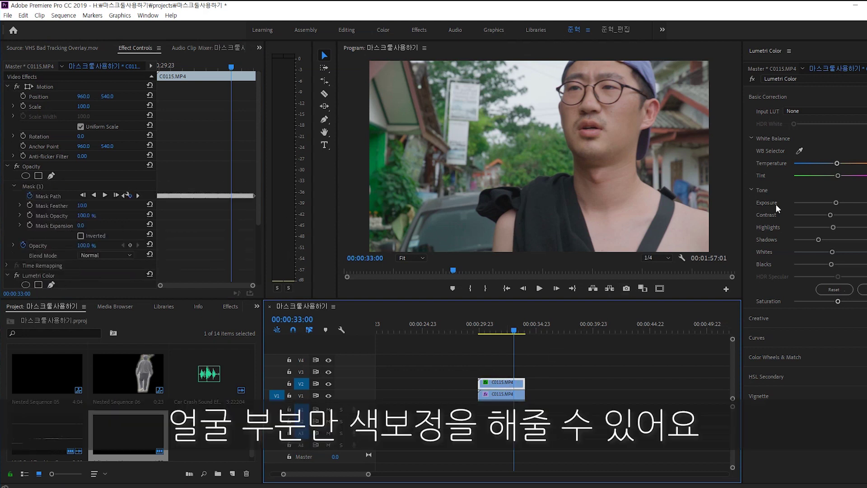
# Try warm and cool temperatures on the masked face, set its mask feather to 213 and return the temperature to about neutral
pyautogui.moveTo(837, 164); pyautogui.dragTo(860, 163)
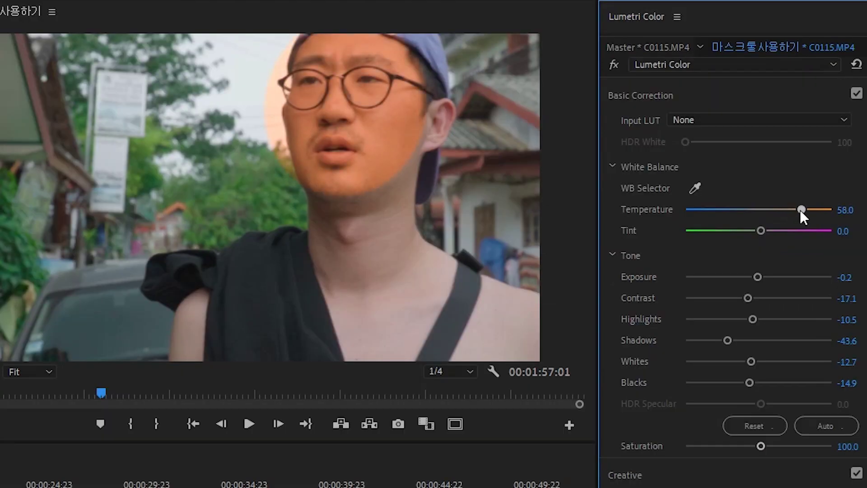
pyautogui.moveTo(801, 209); pyautogui.dragTo(709, 229)
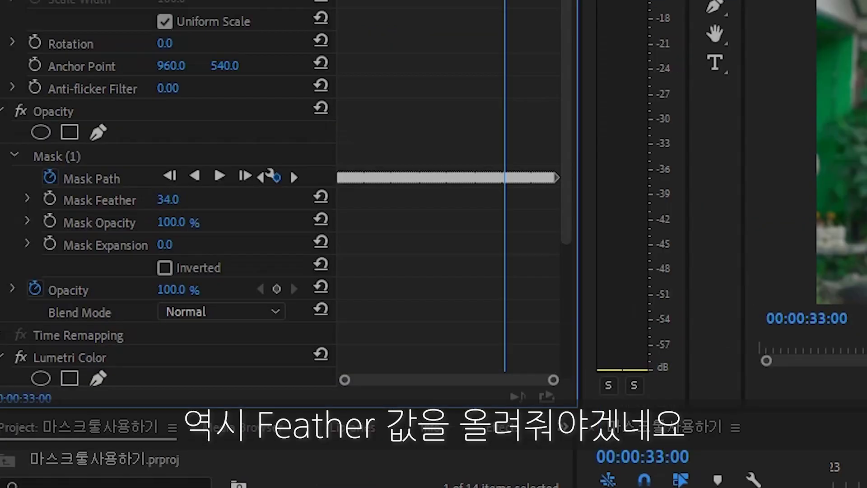
pyautogui.moveTo(171, 199); pyautogui.dragTo(194, 199)
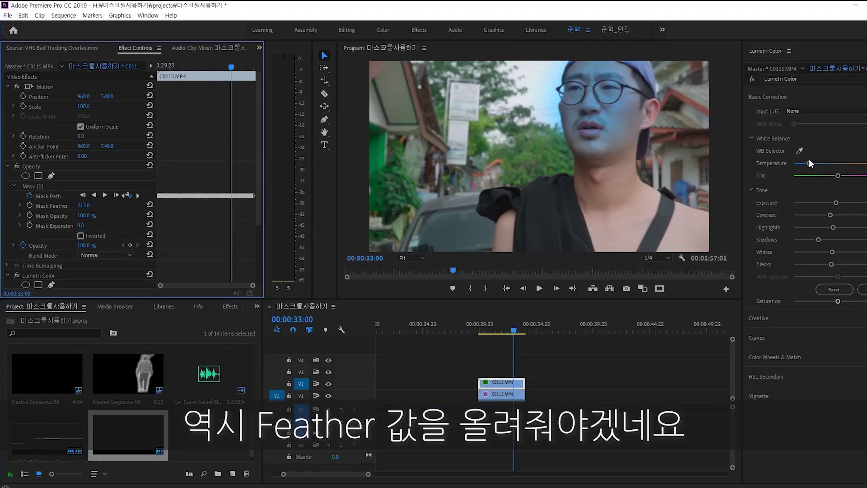
pyautogui.moveTo(812, 163); pyautogui.dragTo(839, 170)
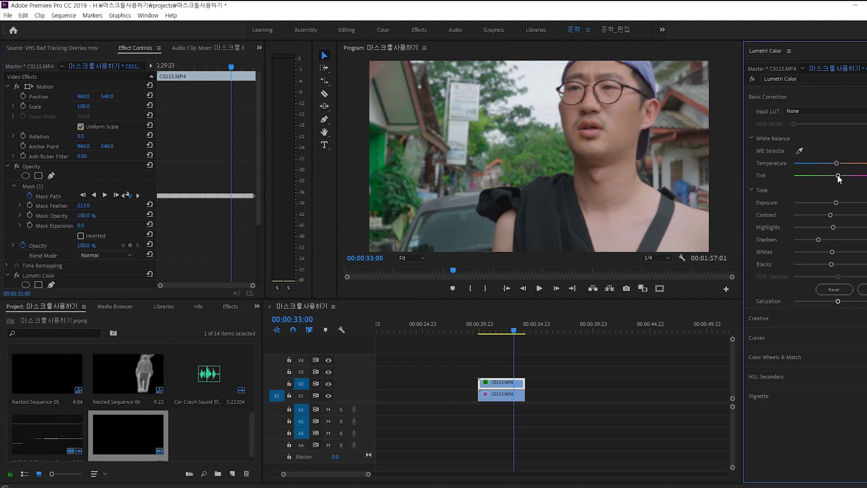
# Brighten the masked face on V2 by slightly raising the exposure, contrast, highlights, shadows and whites
pyautogui.moveTo(836, 203); pyautogui.dragTo(834, 215)
pyautogui.moveTo(833, 227); pyautogui.dragTo(839, 227)
pyautogui.moveTo(842, 203); pyautogui.dragTo(839, 203)
pyautogui.moveTo(818, 239); pyautogui.dragTo(839, 251)
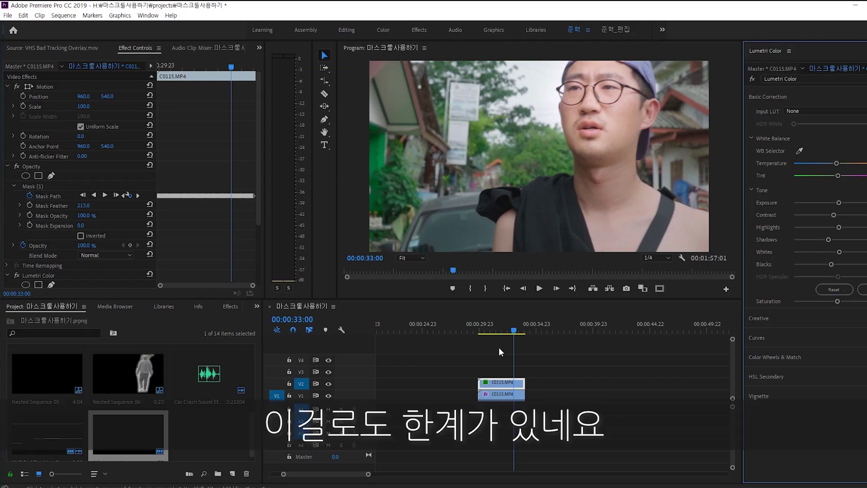
# Play back C0115.MP4 from near its start to check the correction on the tracked face
pyautogui.click(487, 332)
pyautogui.press('space')
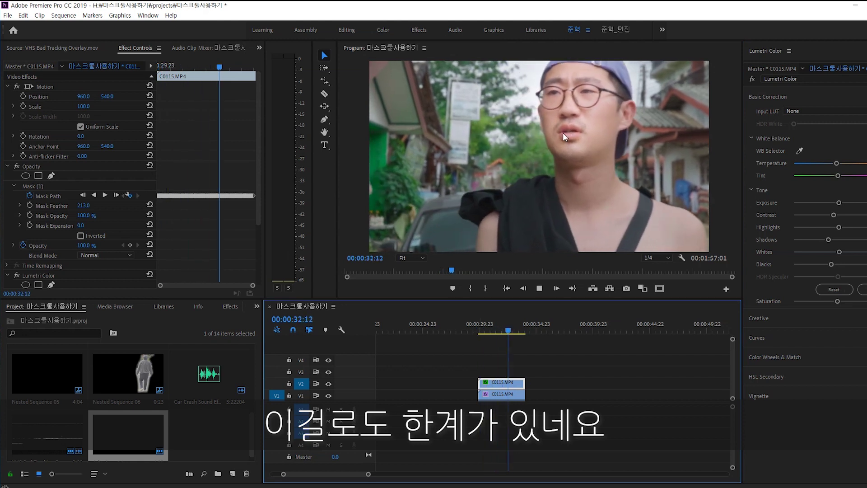
pyautogui.click(484, 330)
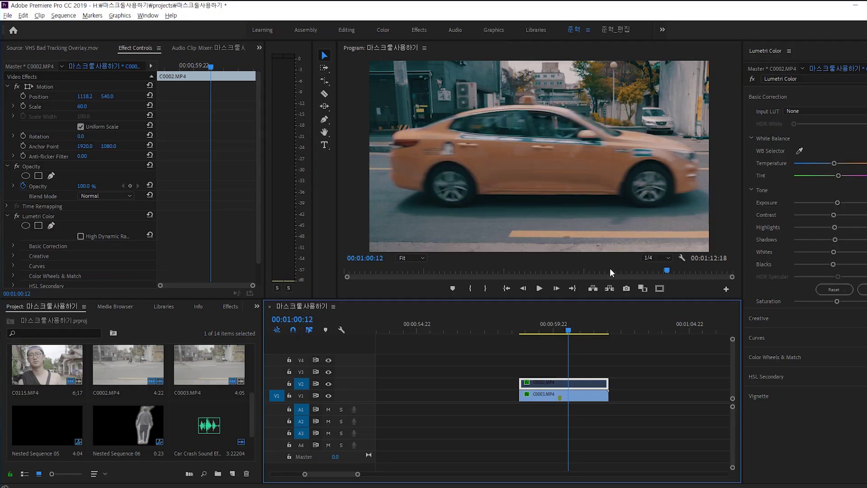
# Play the taxi clip on V1, then enable the C0002.MP4 clip on V2 and scrub through the walking man's footage
pyautogui.moveTo(536, 323); pyautogui.dragTo(519, 330)
pyautogui.press('space')
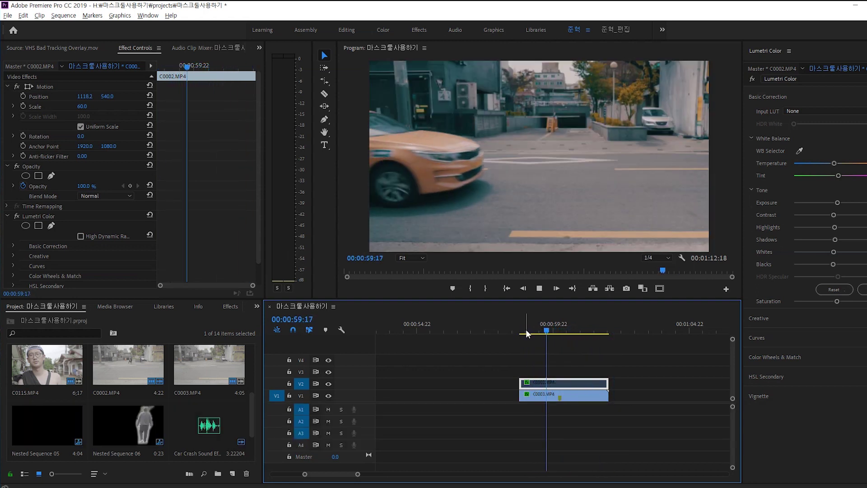
pyautogui.press('space')
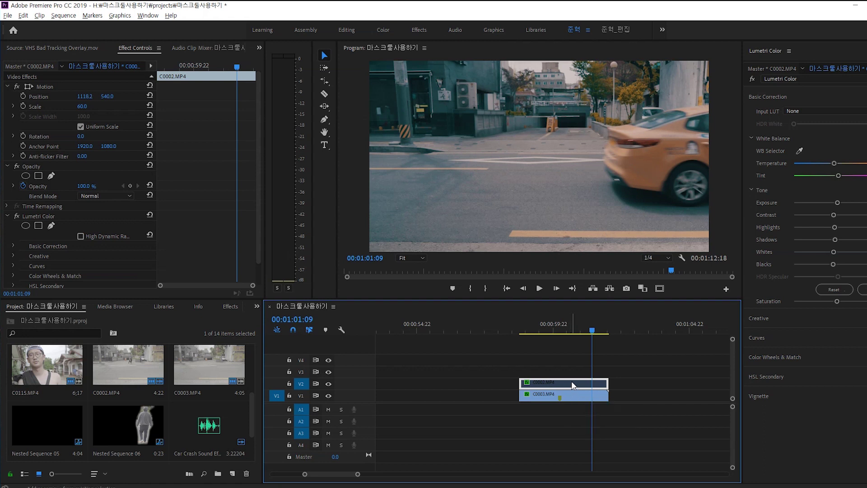
pyautogui.hotkey('shift', 'e')
pyautogui.click(529, 335)
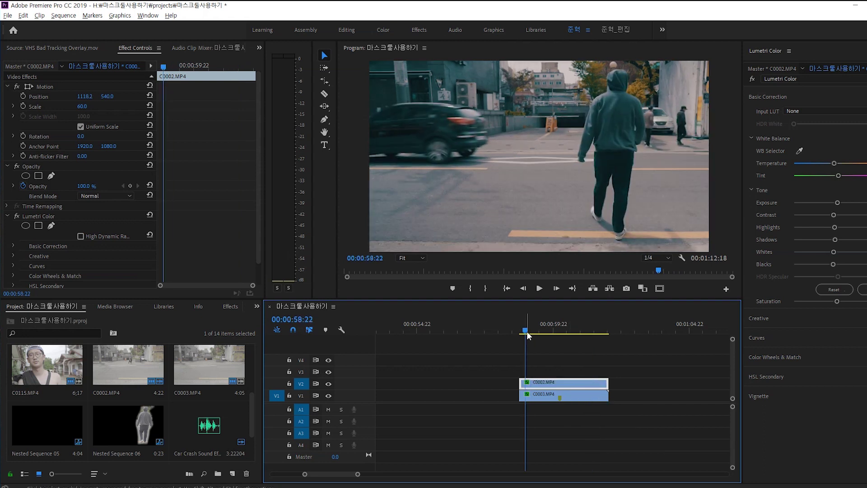
pyautogui.moveTo(529, 336); pyautogui.dragTo(537, 335)
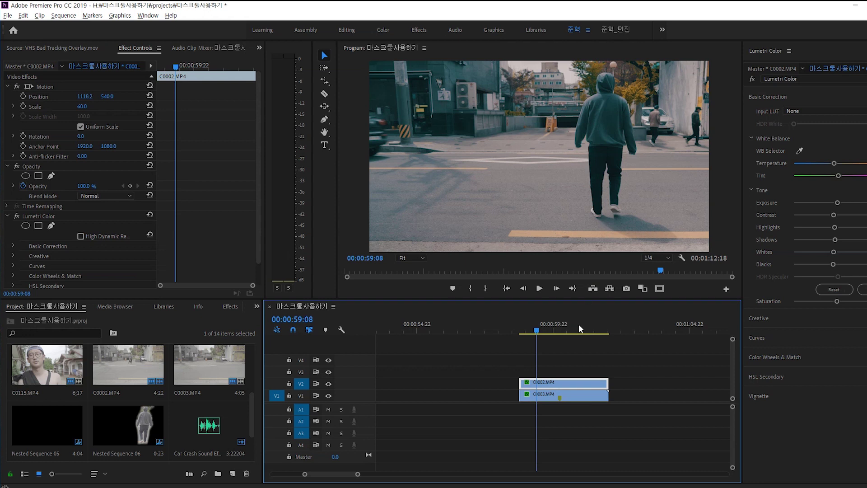
# Compare the taxi footage with the man's footage by toggling the V2 clip off and on, scrubbing up to 00:01:00:19
pyautogui.hotkey('shift', 'e')
pyautogui.press('space')
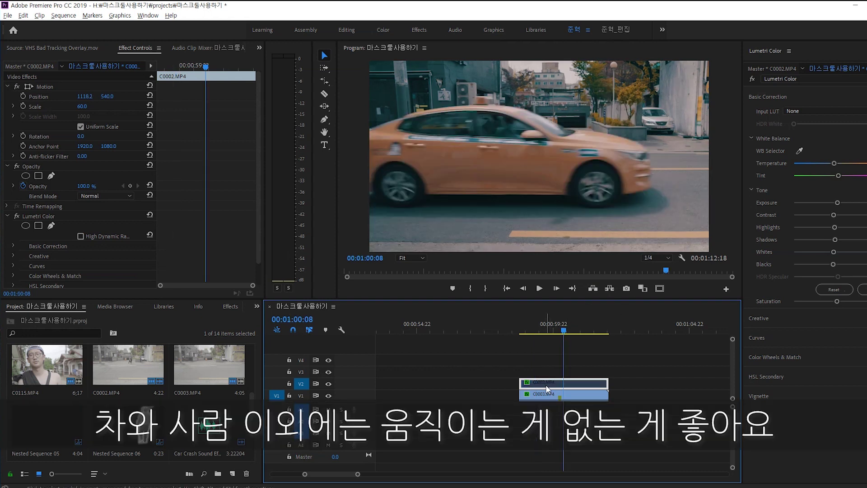
pyautogui.hotkey('shift', 'e')
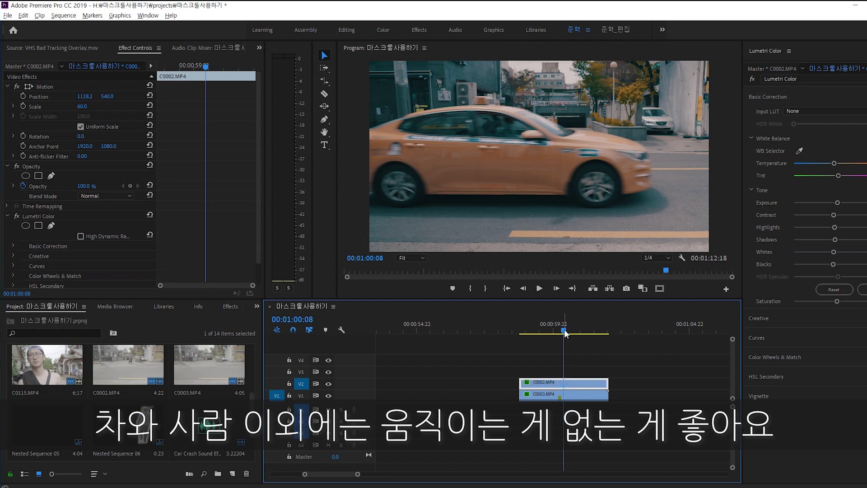
pyautogui.click(560, 329)
pyautogui.press('space')
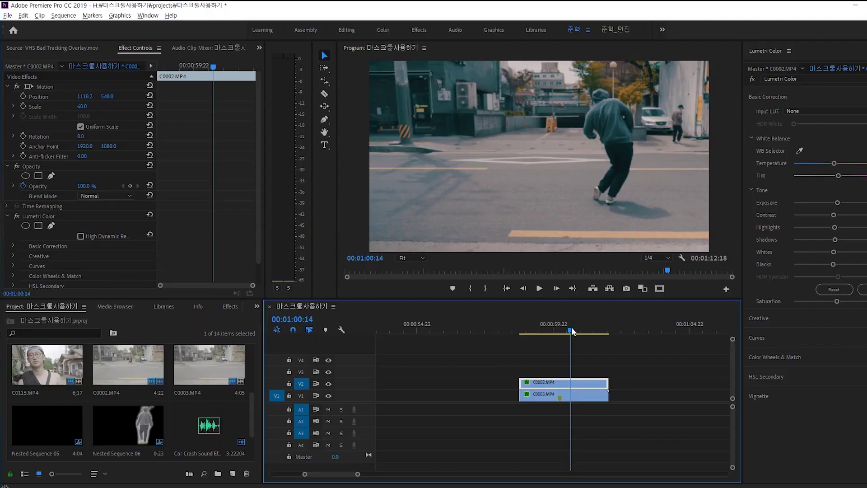
pyautogui.click(574, 330)
pyautogui.moveTo(576, 327)
pyautogui.mouseDown()
pyautogui.moveTo(538, 327)
pyautogui.moveTo(576, 335)
pyautogui.mouseUp()
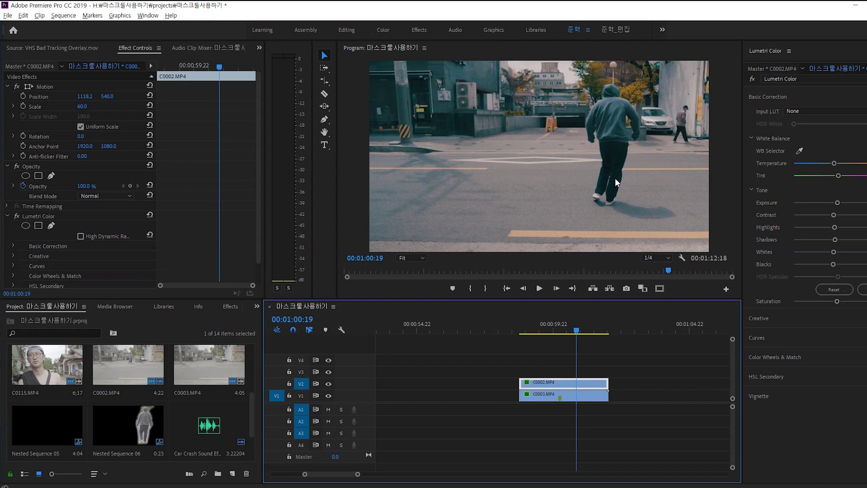
# Toggle C0002.MP4 to view both layers, zoom in on the timeline and return to the clips' start at 00:00:58:17
pyautogui.hotkey('shift', 'e')
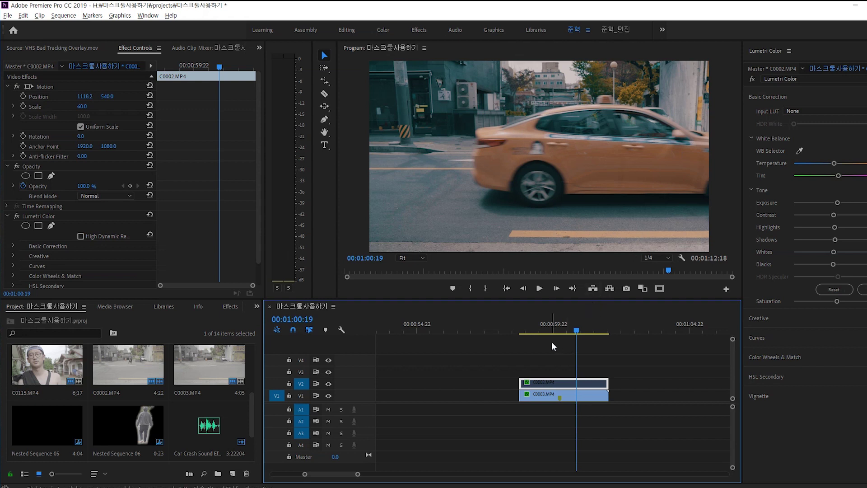
pyautogui.click(526, 334)
pyautogui.hotkey('shift', 'e')
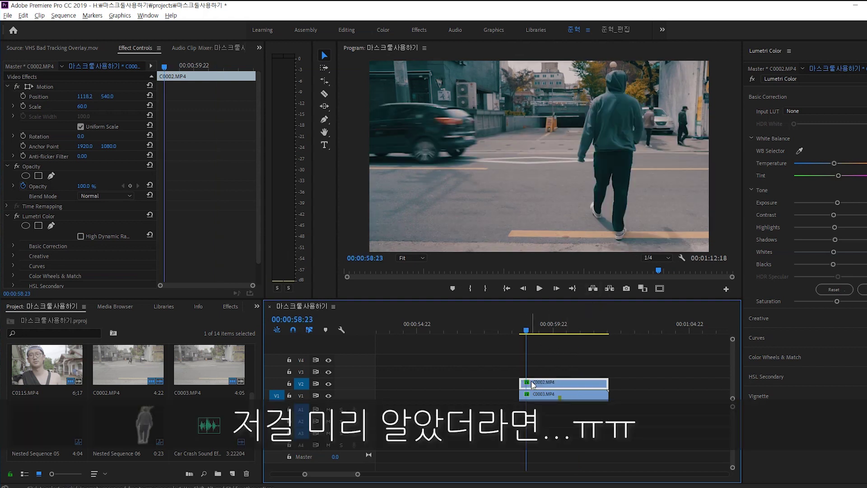
pyautogui.press('=')
pyautogui.press('Up')
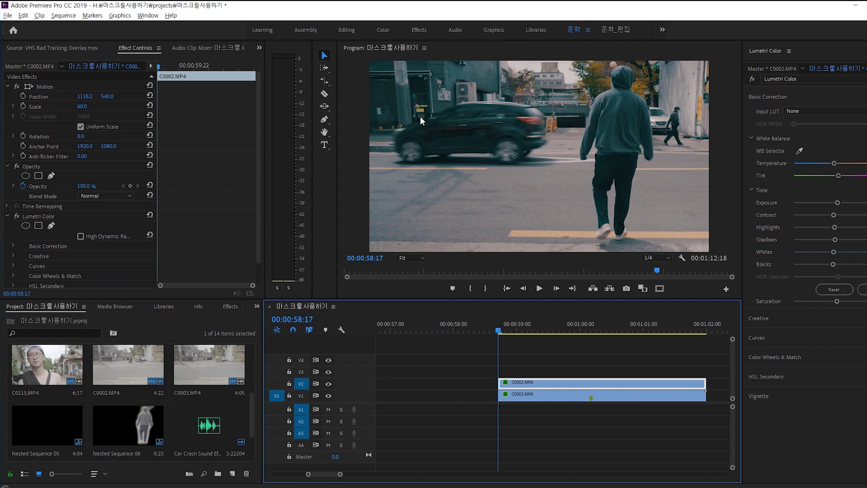
# Hide and restore C0002.MP4 to compare the upper person clip with the lower car clip, scrubbing to 00:00:59:14
pyautogui.hotkey('shift', 'e')
pyautogui.click(537, 392)
pyautogui.click(562, 331)
pyautogui.moveTo(562, 329)
pyautogui.mouseDown()
pyautogui.moveTo(626, 324)
pyautogui.moveTo(553, 333)
pyautogui.mouseUp()
pyautogui.hotkey('ctrl', 'z')
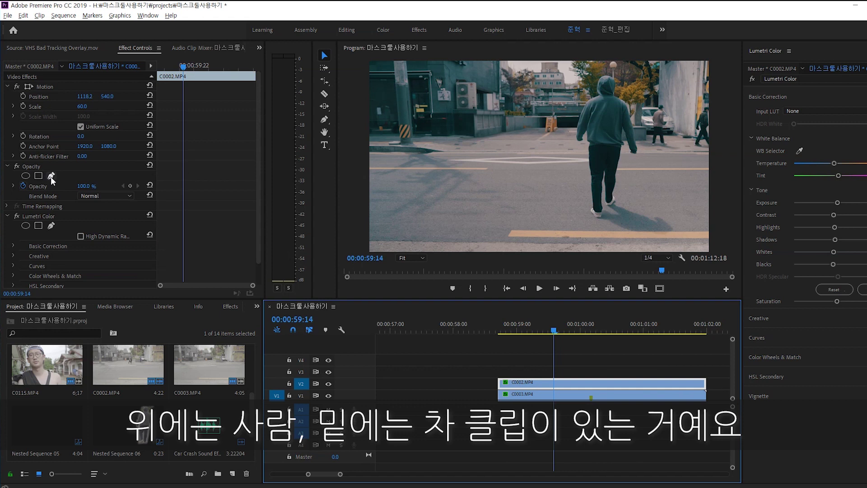
# Draw a freeform opacity mask around the walking man on C0002.MP4, enabling Mask Path animation at 00:00:58:17
pyautogui.click(52, 176)
pyautogui.click(598, 126)
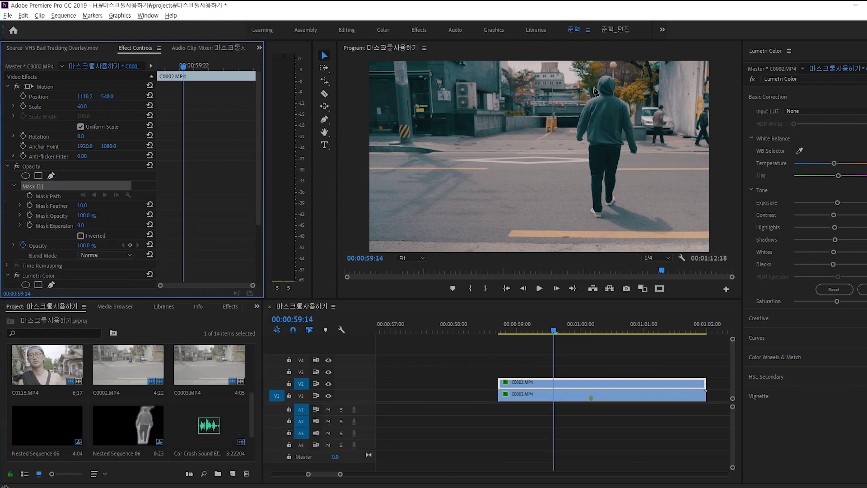
pyautogui.click(499, 330)
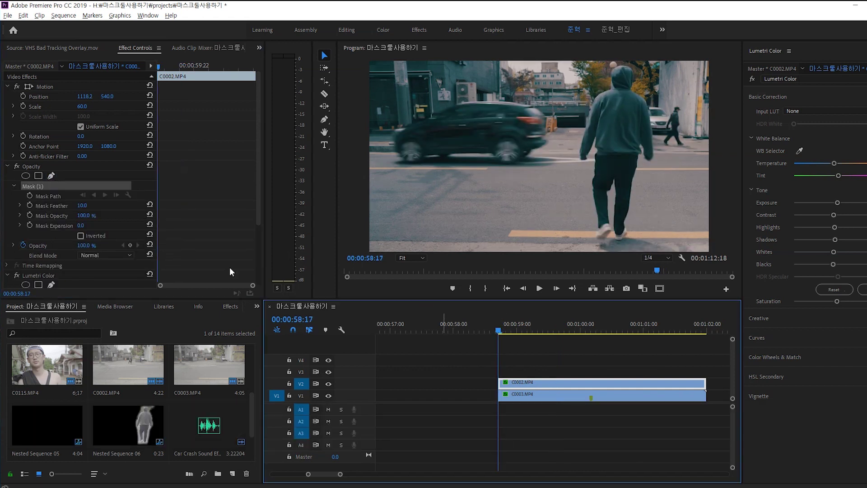
pyautogui.click(29, 196)
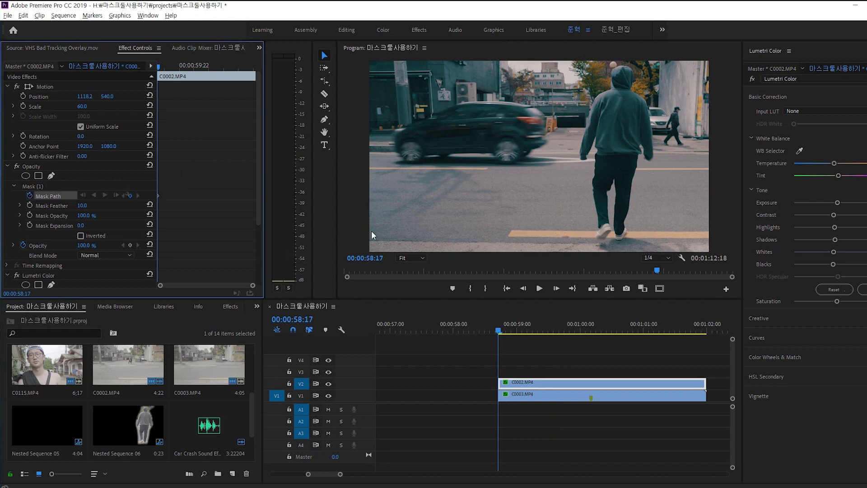
pyautogui.click(58, 186)
pyautogui.click(615, 67)
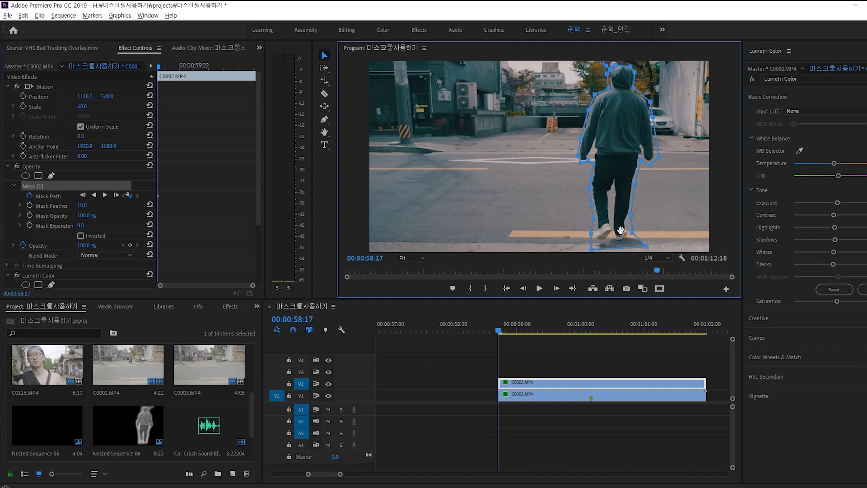
# Keyframe the mask path frame by frame from 00:00:58:17 to 00:00:59:07, repositioning it to follow the walking man
pyautogui.hotkey('shift', '3')
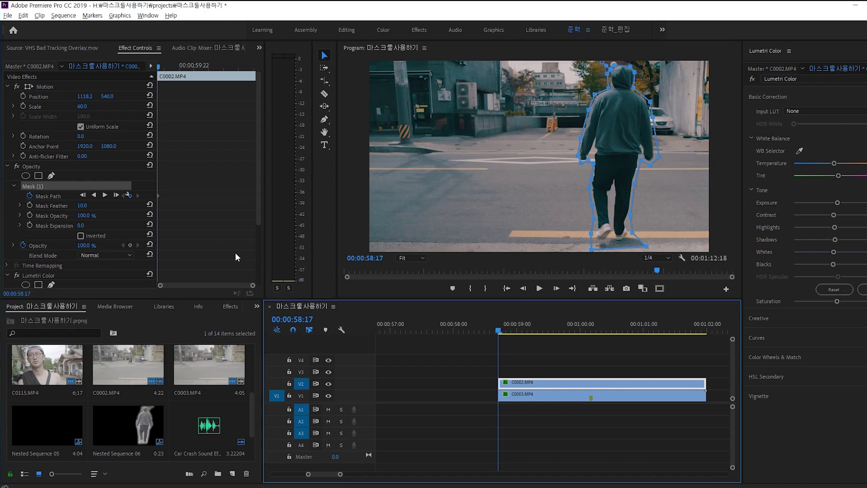
pyautogui.click(33, 186)
pyautogui.press('Right')
pyautogui.moveTo(606, 164); pyautogui.dragTo(644, 149)
pyautogui.press('Right')
pyautogui.press('Right')
pyautogui.press('Right')
pyautogui.press('Right')
pyautogui.press('Right')
pyautogui.press('Right')
pyautogui.press('Right')
pyautogui.press('Right')
pyautogui.press('Right')
pyautogui.press('Right')
pyautogui.press('Right')
pyautogui.press('Right')
pyautogui.press('Right')
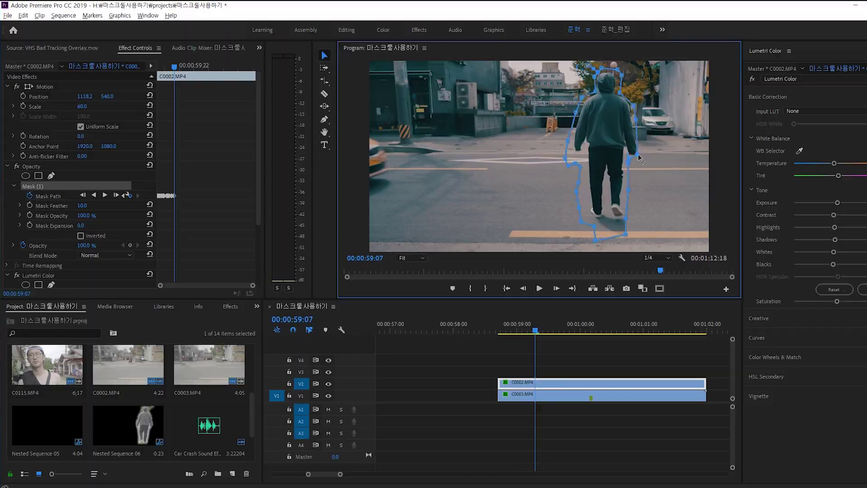
# Tighten the mask on the man's taxi-facing side at 00:00:59:07 and adjust its outline at 00:00:59:19
pyautogui.moveTo(569, 151); pyautogui.dragTo(572, 155)
pyautogui.moveTo(493, 222); pyautogui.dragTo(499, 220)
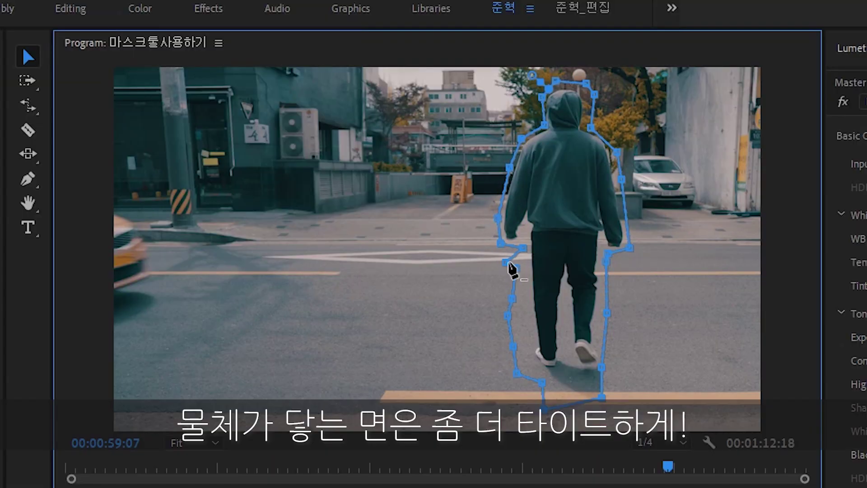
pyautogui.moveTo(514, 270); pyautogui.dragTo(524, 273)
pyautogui.press('space')
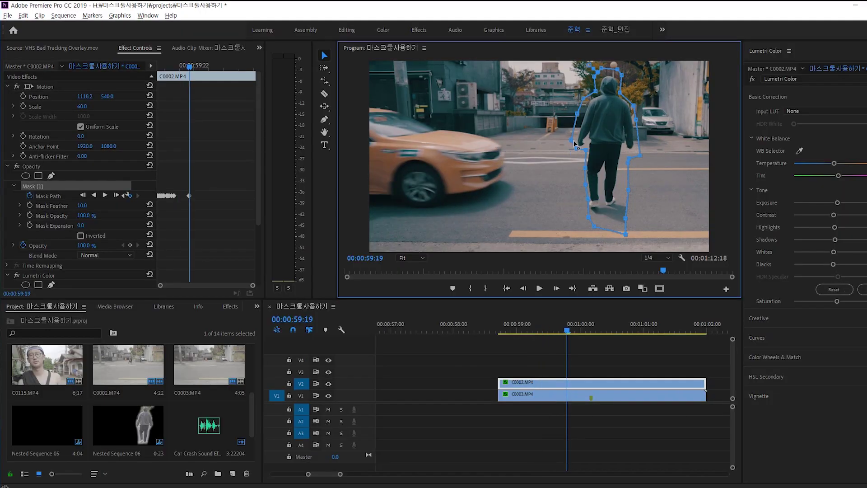
pyautogui.moveTo(572, 139); pyautogui.dragTo(566, 147)
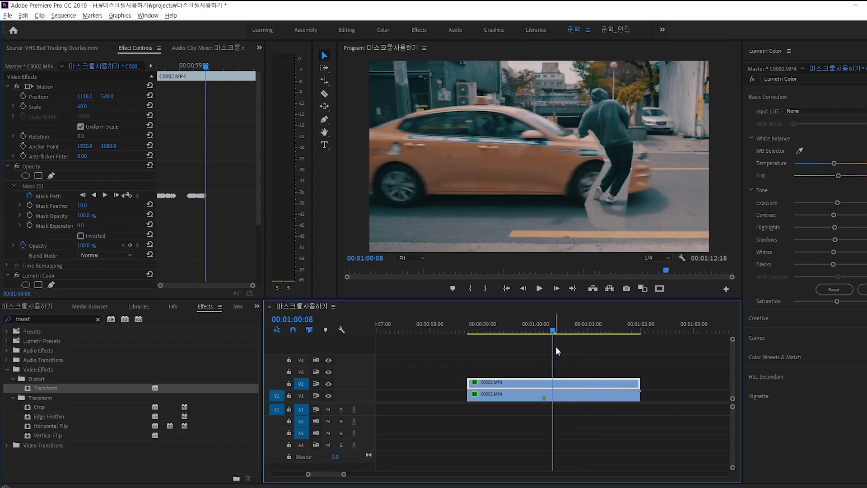
# Set the mask feather to 58 and add a frame hold to C0002.MP4 at 00:01:00:07
pyautogui.press('Left')
pyautogui.click(247, 176)
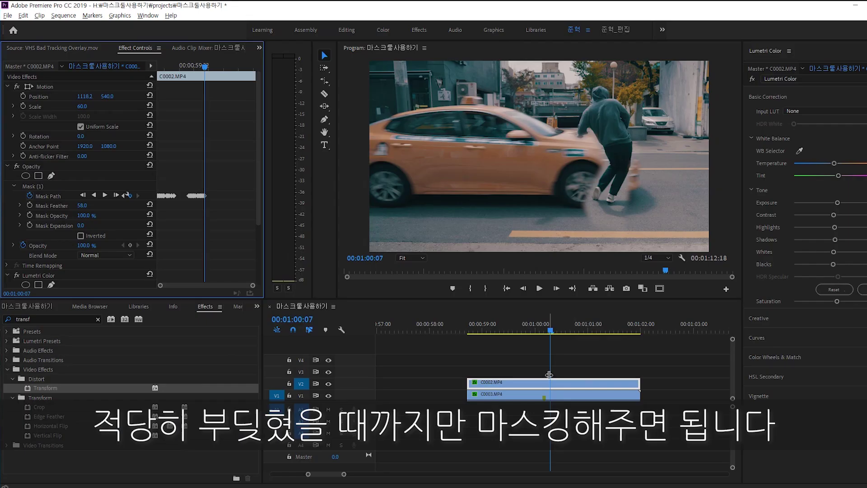
pyautogui.click(552, 383)
pyautogui.rightClick(563, 383)
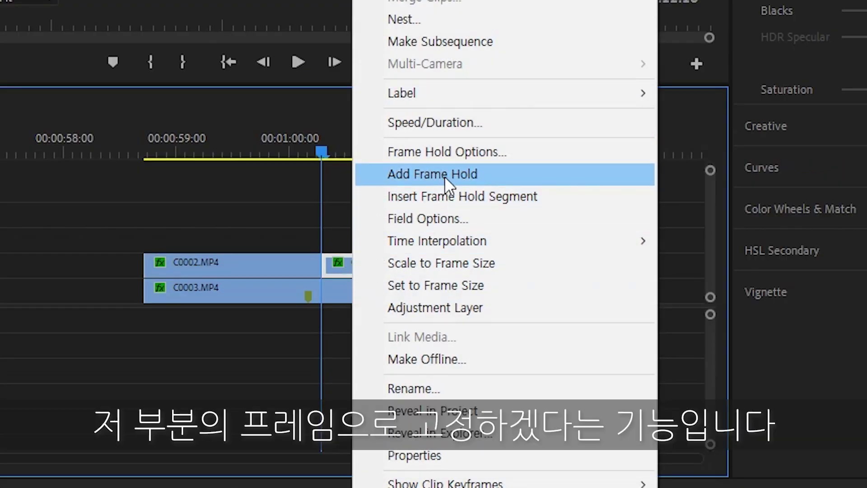
pyautogui.click(445, 176)
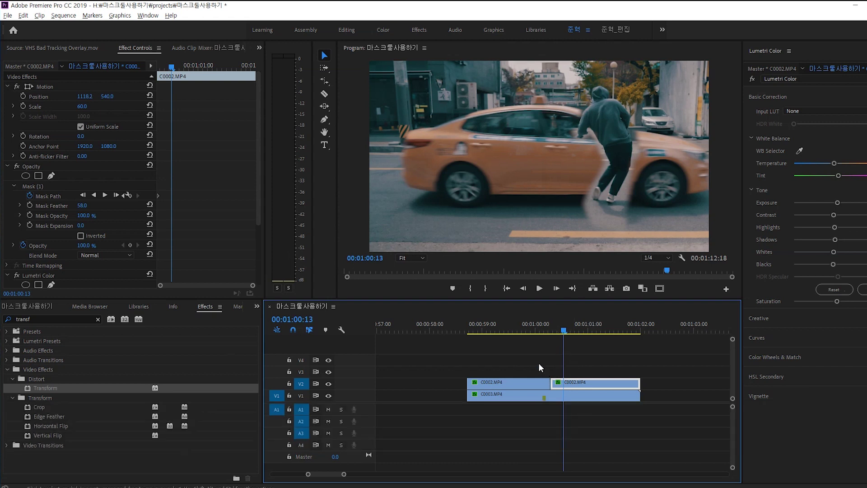
# Nest the two C0002.MP4 segments on V2 into one sequence with the default name
pyautogui.moveTo(541, 367); pyautogui.dragTo(572, 383)
pyautogui.rightClick(573, 382)
pyautogui.click(596, 290)
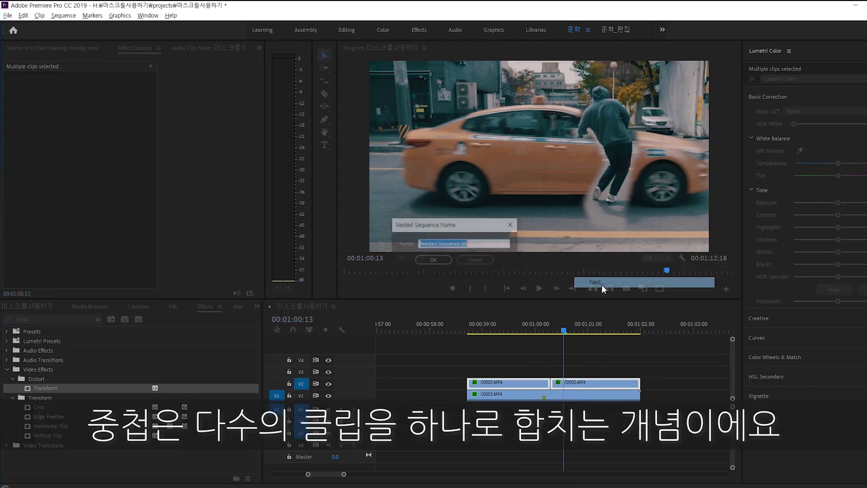
pyautogui.click(433, 261)
# Search the effects for "trans" and apply the Transform effect to the nested clip on V2
pyautogui.moveTo(538, 326); pyautogui.dragTo(541, 326)
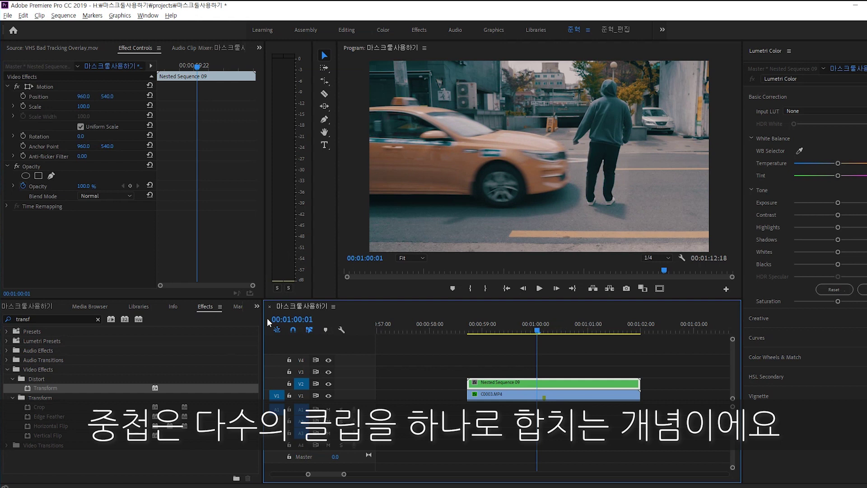
pyautogui.click(45, 319)
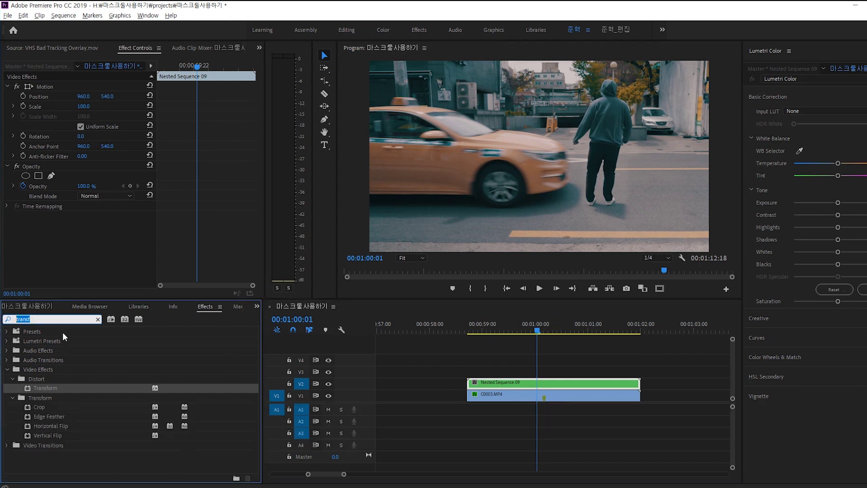
pyautogui.write('t')
pyautogui.write('ran')
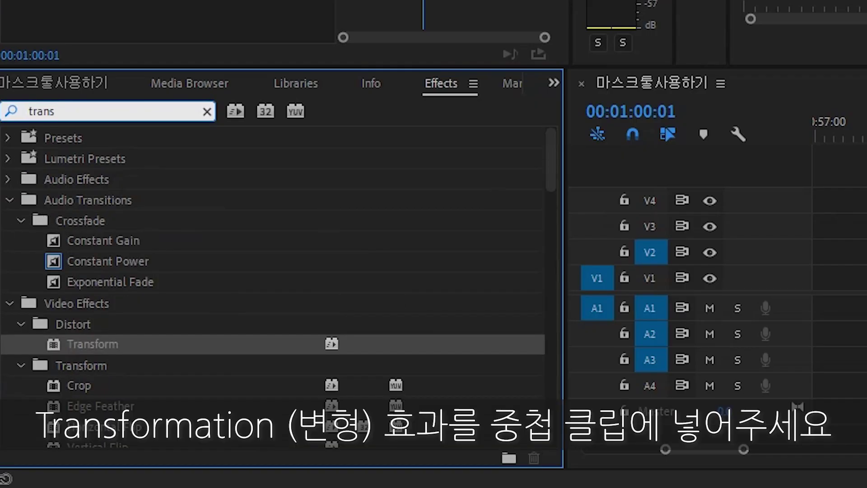
pyautogui.moveTo(88, 339); pyautogui.dragTo(536, 384)
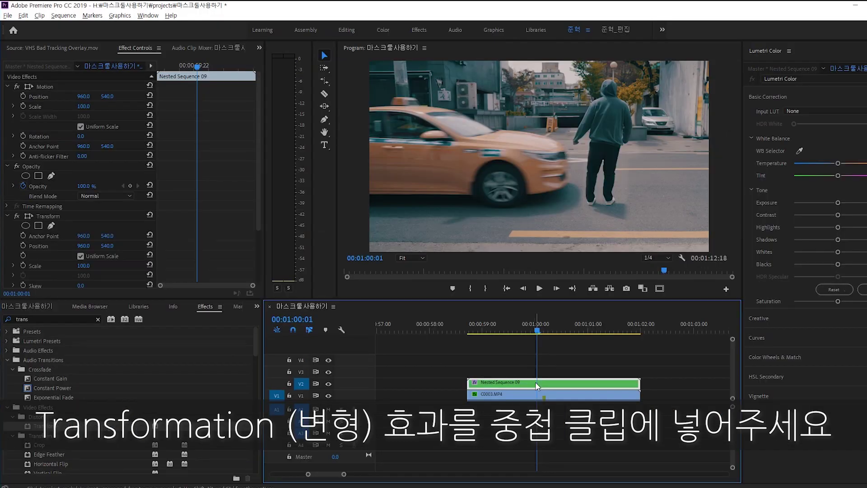
# Enable keyframing for the Transform effect's Position, Rotation and Shutter Angle at 00:01:00:06
pyautogui.scroll(-3, 262, 198)
pyautogui.moveTo(538, 330); pyautogui.dragTo(550, 330)
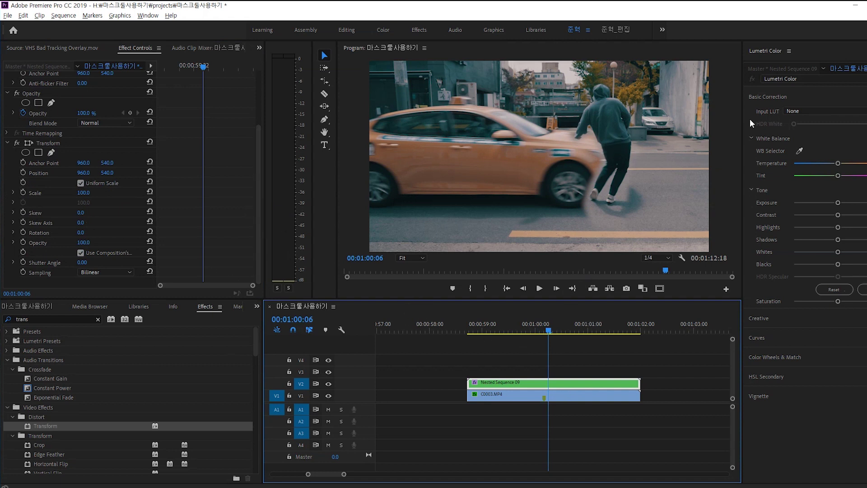
pyautogui.click(23, 173)
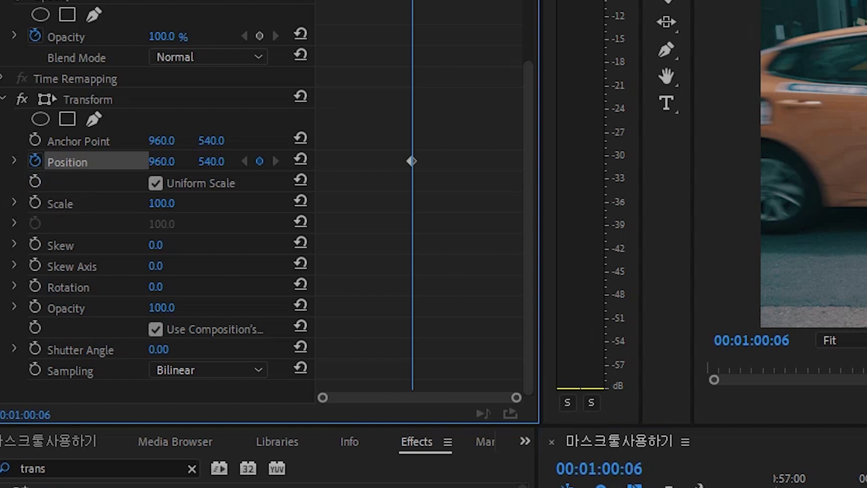
pyautogui.click(33, 286)
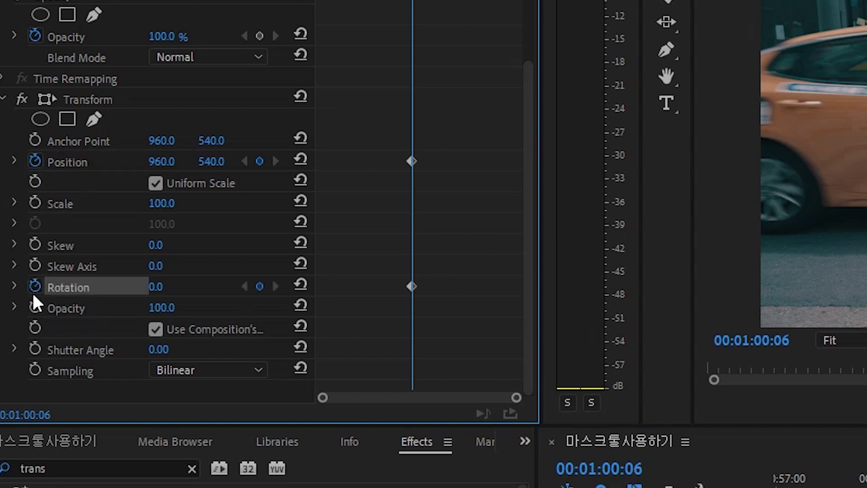
pyautogui.click(35, 347)
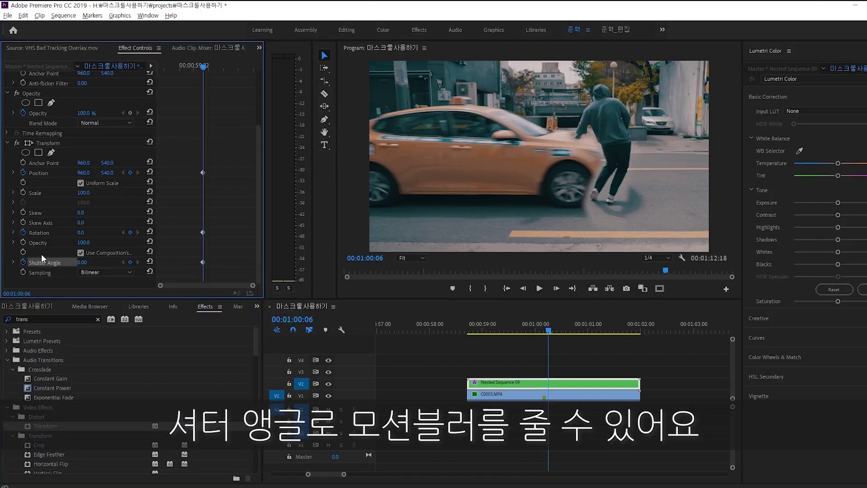
# At 00:01:00:07, set the Transform effect's Rotation to -1 and its Shutter Angle to 260
pyautogui.press('Right')
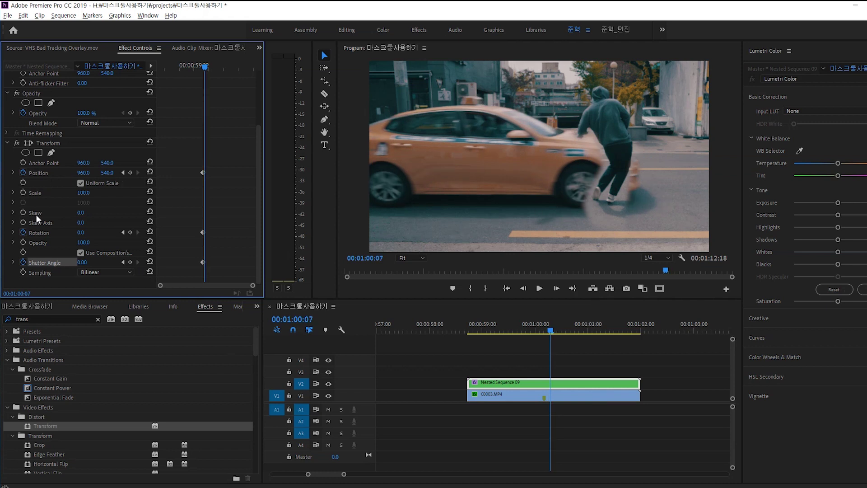
pyautogui.click(84, 232)
pyautogui.write('-2')
pyautogui.press('Return')
pyautogui.write('-1')
pyautogui.press('Return')
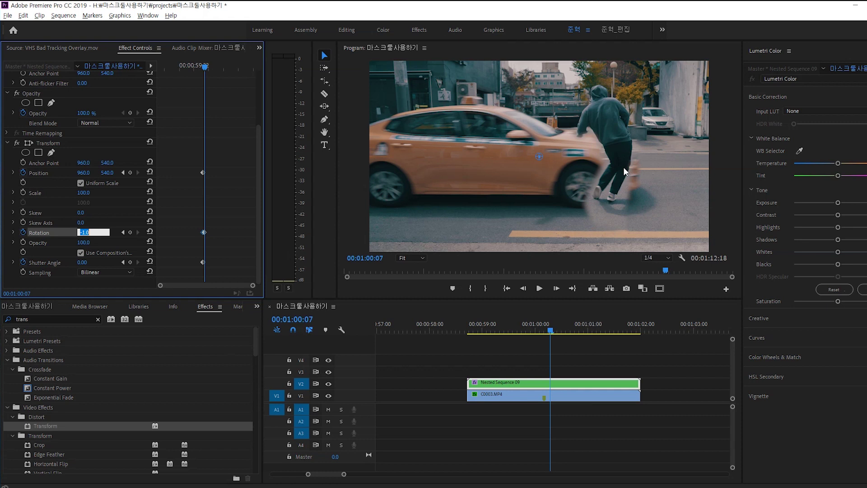
pyautogui.click(83, 262)
pyautogui.write('260')
pyautogui.press('Return')
# Add a second Transform Position keyframe further along the nested clip with the horizontal position at 1742
pyautogui.click(219, 66)
pyautogui.click(70, 173)
pyautogui.moveTo(83, 173); pyautogui.dragTo(190, 172)
# Play back the composite from the clips' start to check the man's motion as the taxi hits him
pyautogui.click(478, 328)
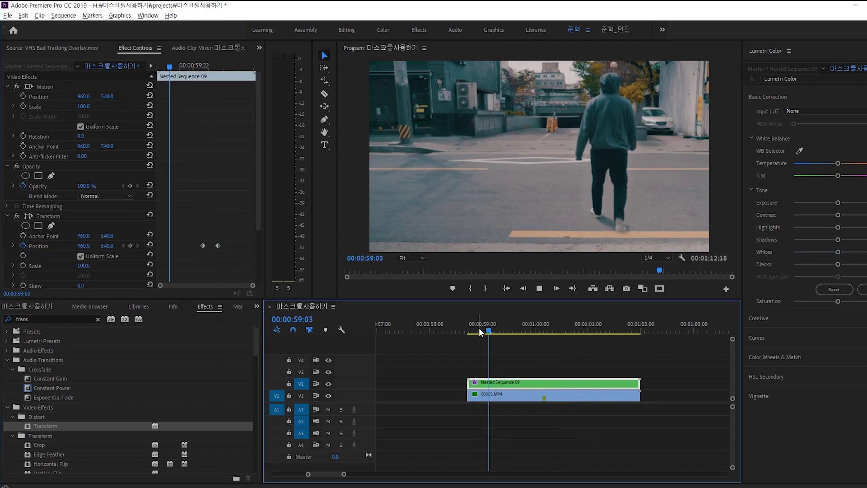
pyautogui.press('space')
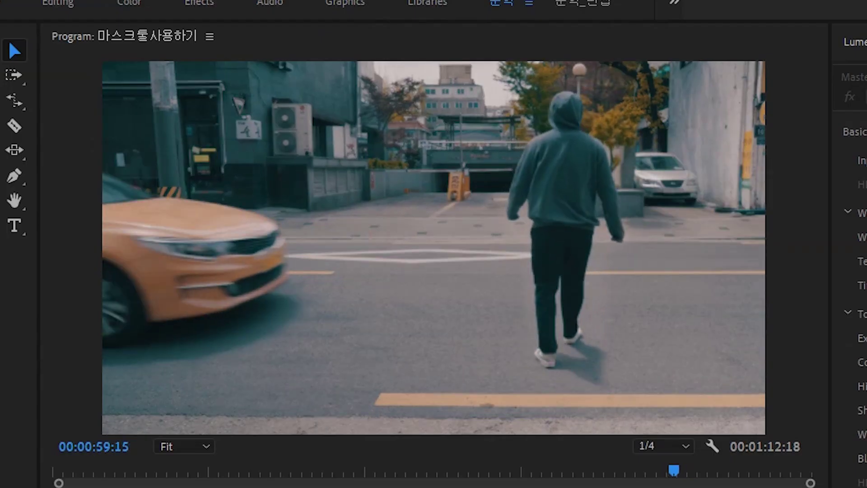
pyautogui.press('space')
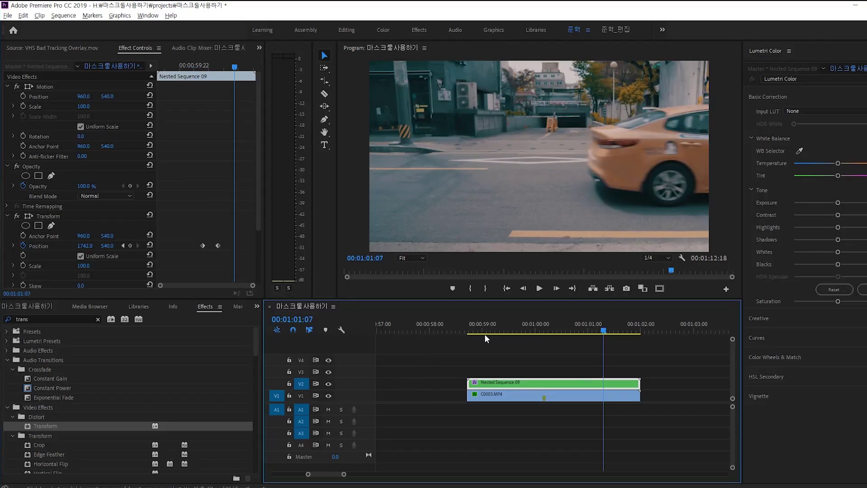
pyautogui.moveTo(492, 332)
pyautogui.mouseDown()
pyautogui.moveTo(503, 330)
pyautogui.moveTo(492, 332)
pyautogui.mouseUp()
pyautogui.press('space')
pyautogui.press('space')
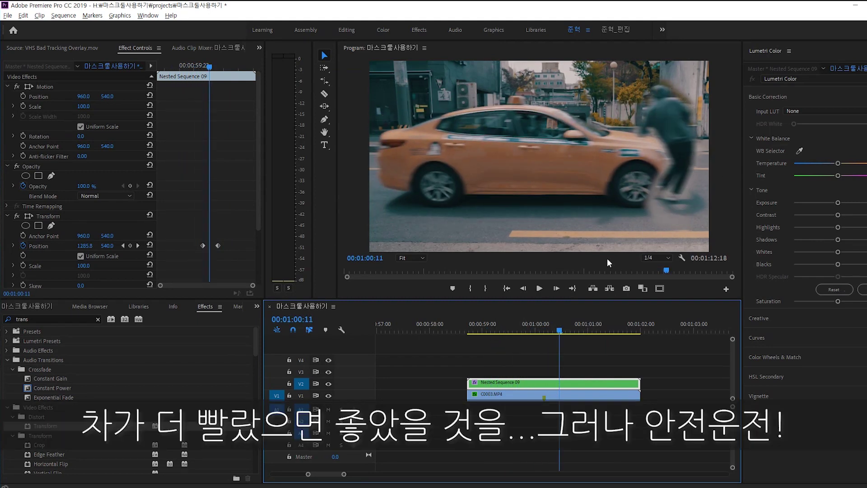
pyautogui.moveTo(562, 329); pyautogui.dragTo(468, 323)
pyautogui.press('space')
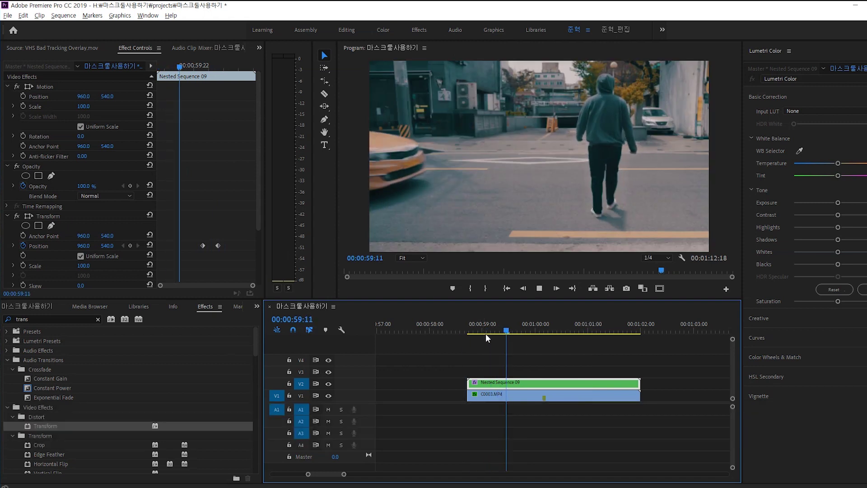
# Split the V1 and V2 clips at 00:00:59:12 and select both segments after the cut
pyautogui.press('space')
pyautogui.press('c')
pyautogui.keyDown('shift'); pyautogui.click(510, 383); pyautogui.keyUp('shift')
pyautogui.press('v')
pyautogui.moveTo(563, 350); pyautogui.dragTo(631, 415)
pyautogui.rightClick(604, 383)
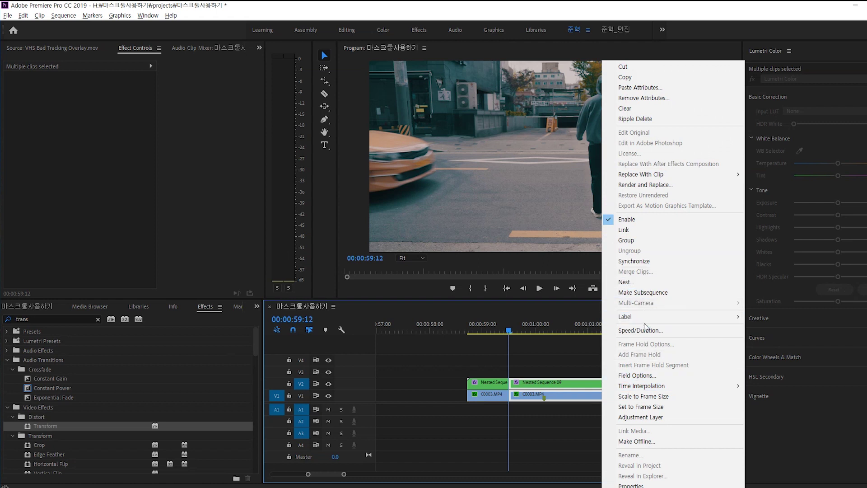
pyautogui.click(645, 330)
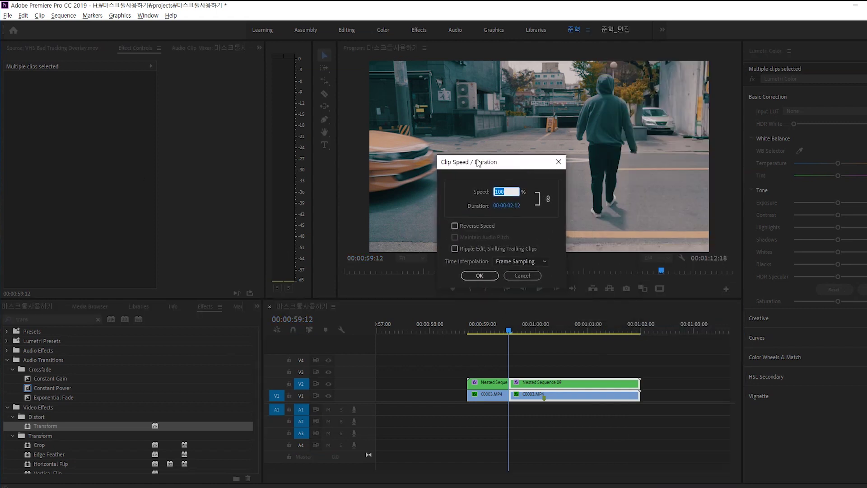
pyautogui.click(529, 277)
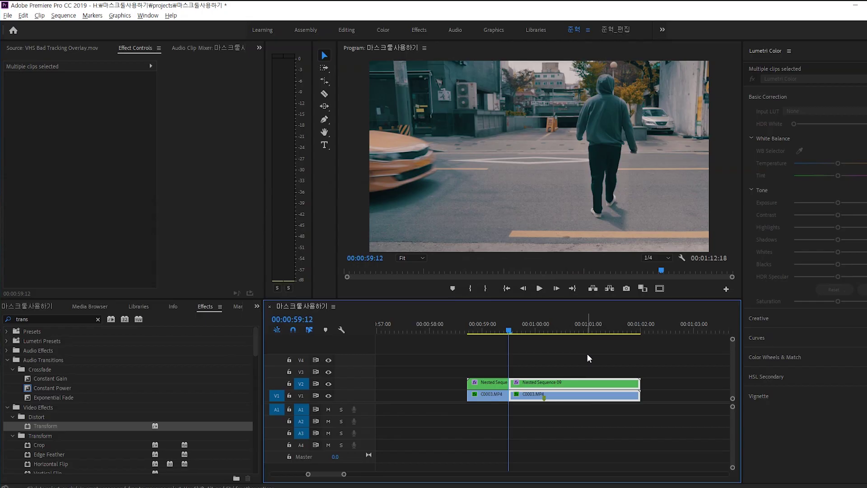
# Shorten the selected V1 and V2 segments with the Rate Stretch tool to a speed of 166.67%
pyautogui.press('r')
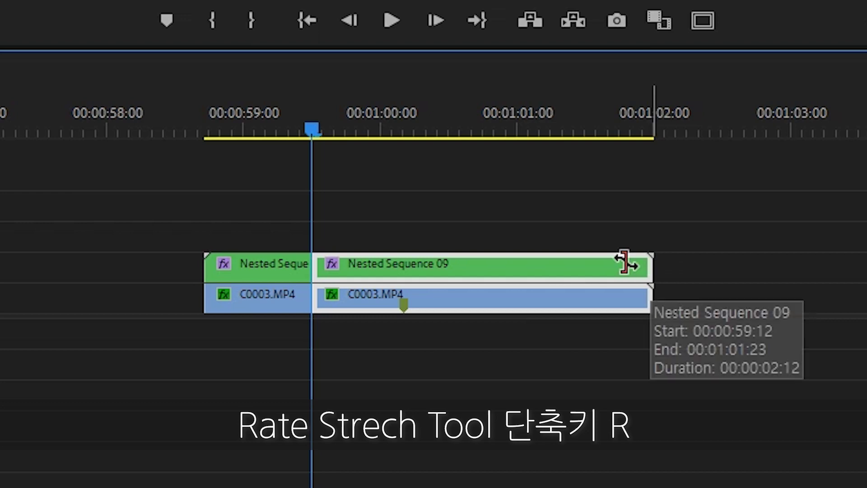
pyautogui.moveTo(650, 266); pyautogui.dragTo(506, 267)
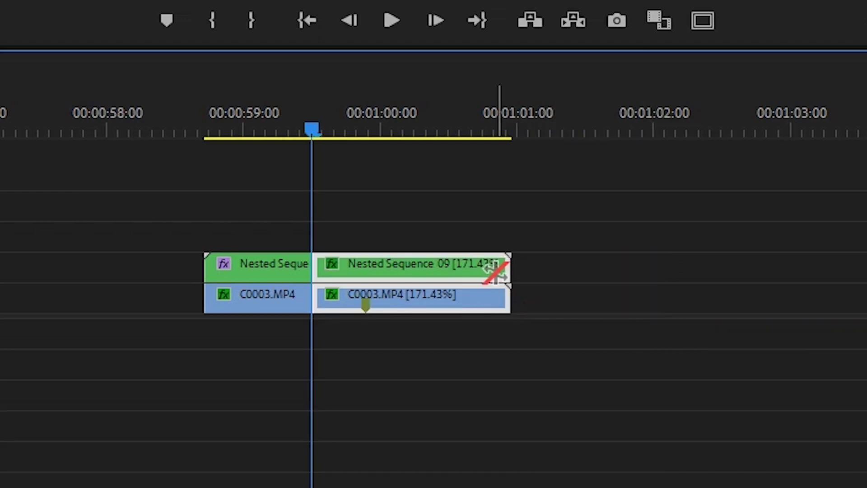
pyautogui.hotkey('ctrl', 'z')
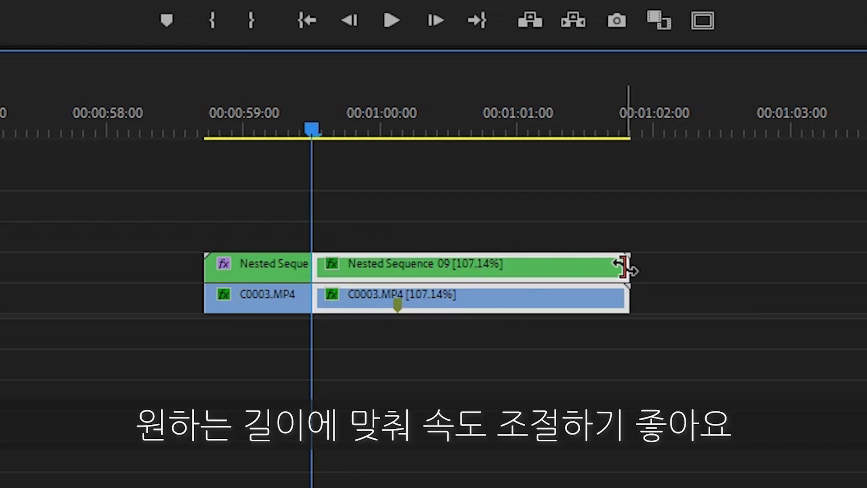
pyautogui.moveTo(626, 267); pyautogui.dragTo(518, 265)
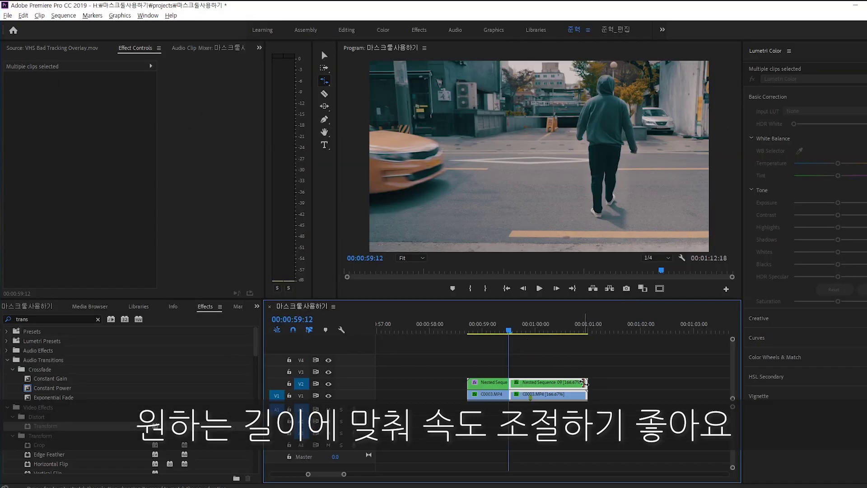
# Adjust the selected V1 and V2 segments with the Rate Stretch tool to a speed of 157.89% and play the result
pyautogui.moveTo(584, 382)
pyautogui.mouseDown()
pyautogui.moveTo(620, 383)
pyautogui.moveTo(589, 386)
pyautogui.mouseUp()
pyautogui.press('space')
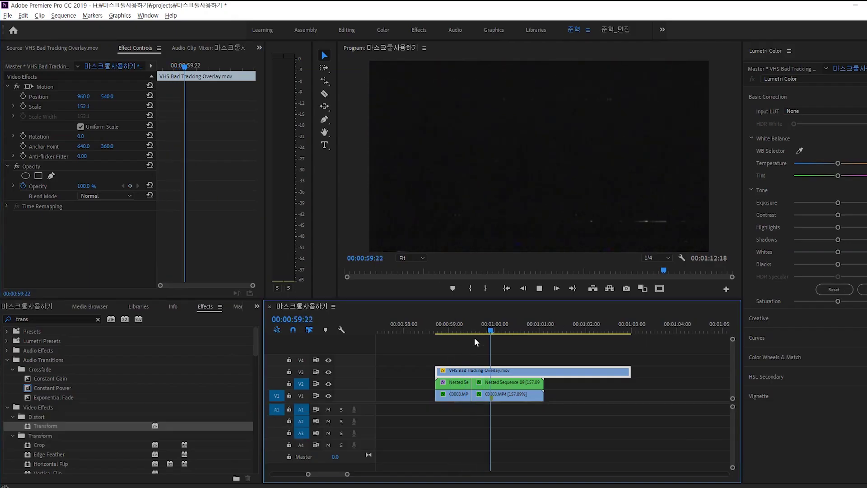
# Set the blend mode of the VHS Bad Tracking Overlay clip on V3 to Screen
pyautogui.moveTo(478, 371)
pyautogui.mouseDown()
pyautogui.moveTo(540, 359)
pyautogui.moveTo(480, 371)
pyautogui.mouseUp()
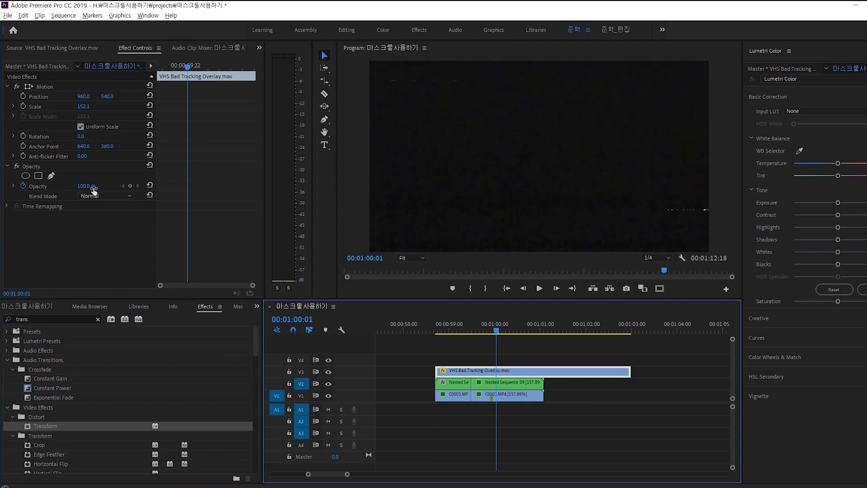
pyautogui.press('space')
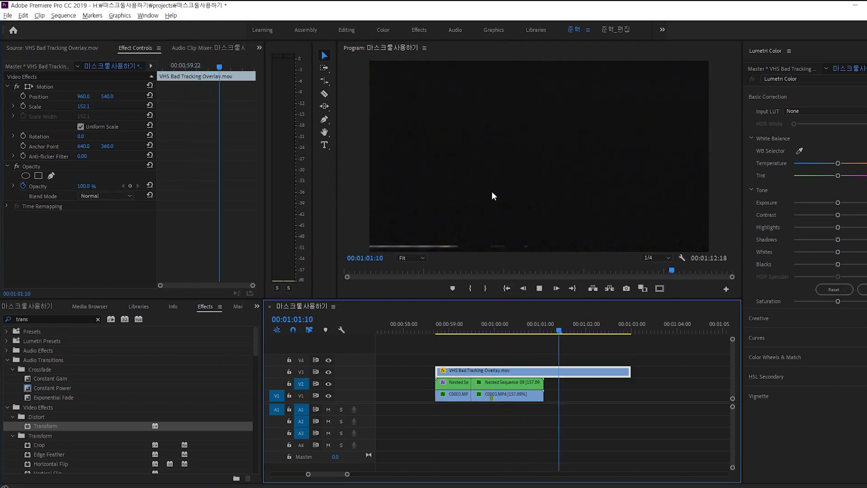
pyautogui.moveTo(463, 336); pyautogui.dragTo(483, 331)
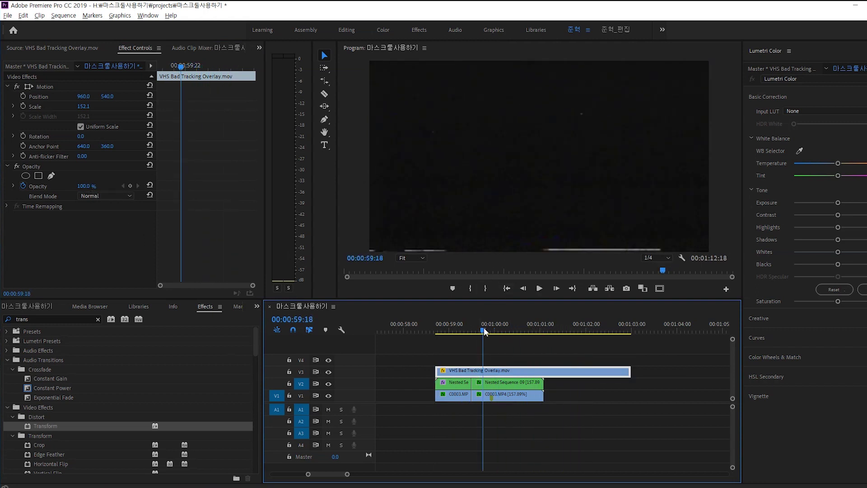
pyautogui.click(99, 197)
pyautogui.click(99, 294)
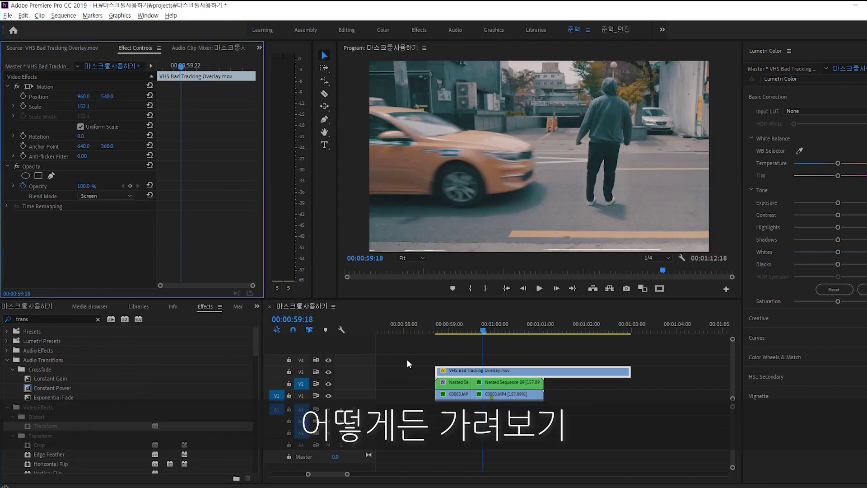
# Trim the VHS overlay's end on V3 to match the end of the V1 and V2 clips and preview it
pyautogui.press('space')
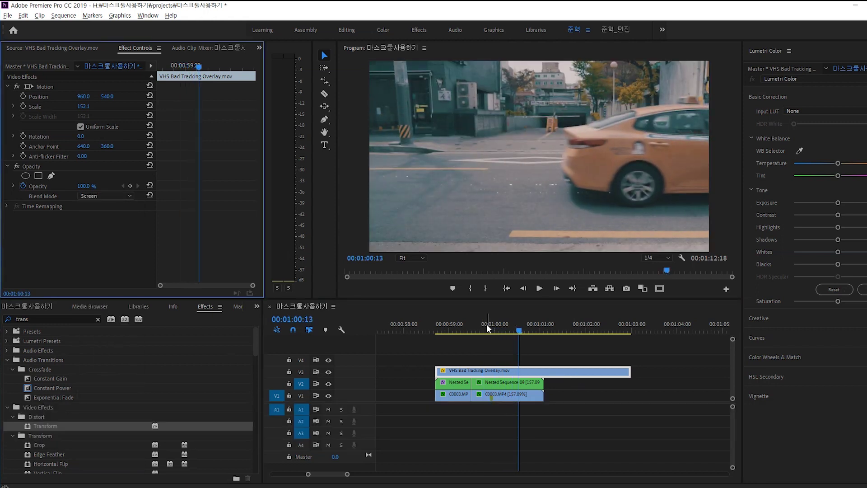
pyautogui.moveTo(630, 372); pyautogui.dragTo(543, 371)
pyautogui.click(449, 331)
pyautogui.press('space')
pyautogui.press('space')
# Copy the C0002.MP4 audio from the later composite onto A1, aligned beneath the taxi clips, and play it back
pyautogui.press('-')
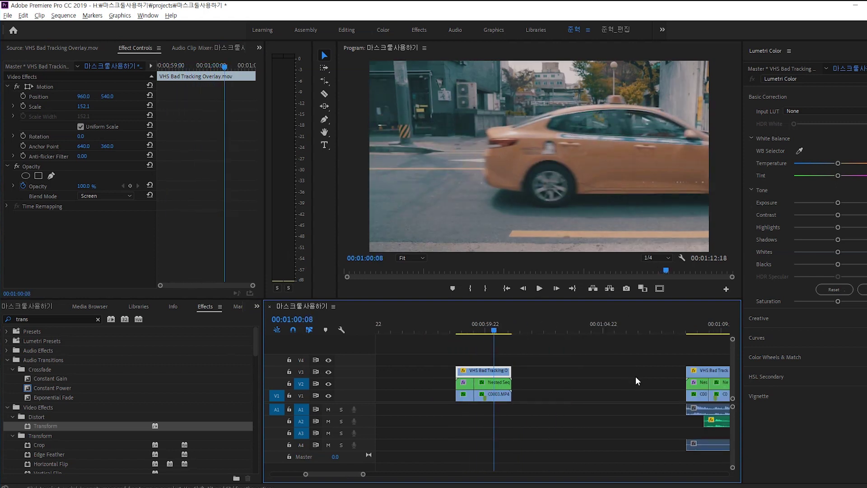
pyautogui.press('-')
pyautogui.moveTo(635, 410); pyautogui.dragTo(550, 409)
pyautogui.press('=')
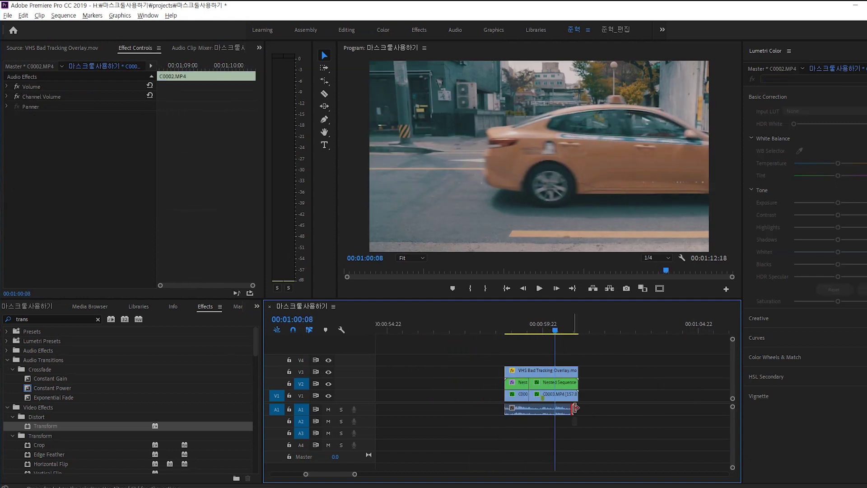
pyautogui.press('=')
pyautogui.click(465, 332)
pyautogui.press('space')
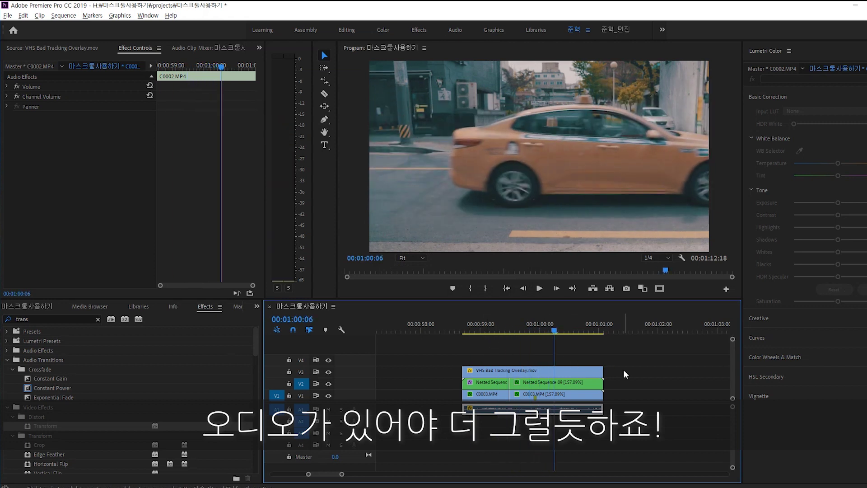
# Place a copy of the later composite's sound effect on A2, starting just before the cut in the taxi clips
pyautogui.click(565, 382)
pyautogui.press('-')
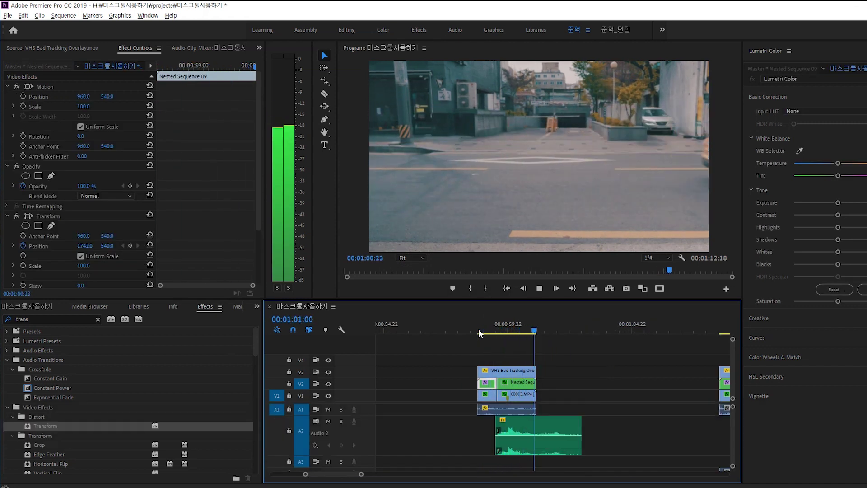
pyautogui.click(519, 332)
pyautogui.press('=')
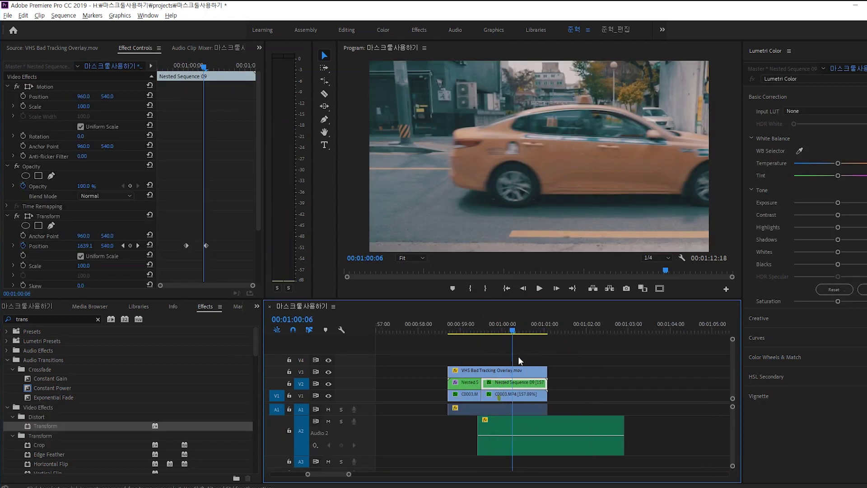
# Play the composite from its start and scrub around the taxi hit to review the picture and sound together
pyautogui.press('-')
pyautogui.click(488, 333)
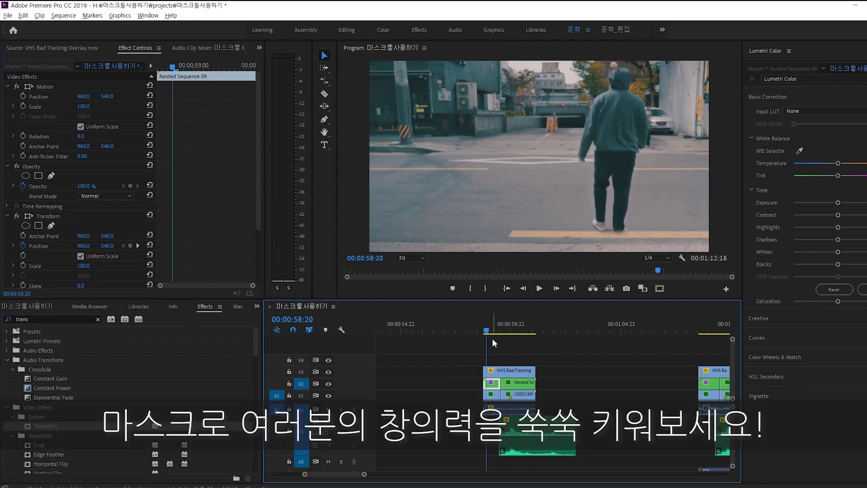
pyautogui.press('space')
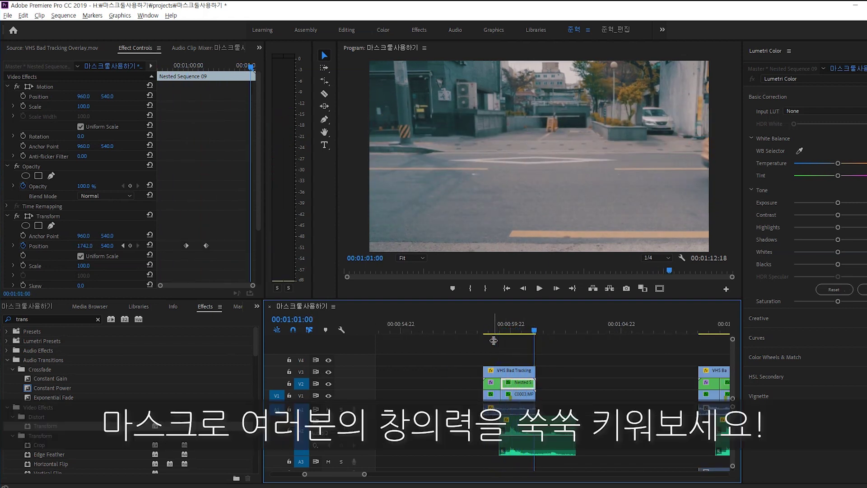
pyautogui.press('-')
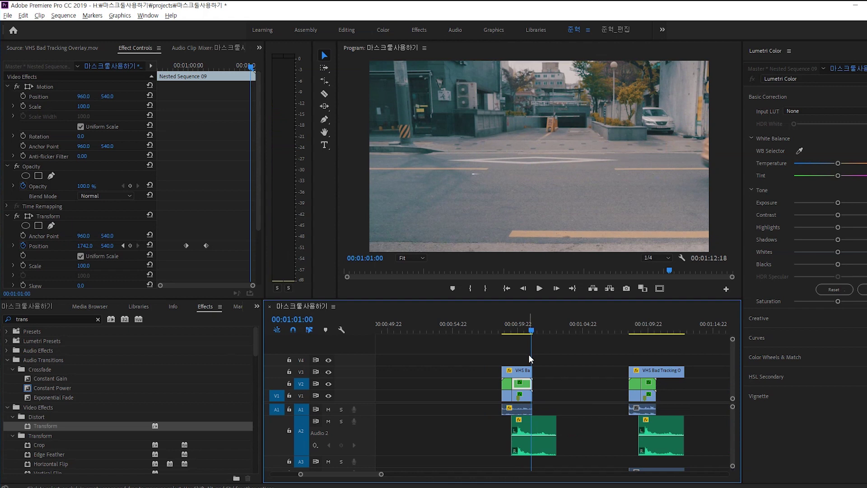
pyautogui.press('=')
pyautogui.moveTo(470, 326); pyautogui.dragTo(459, 328)
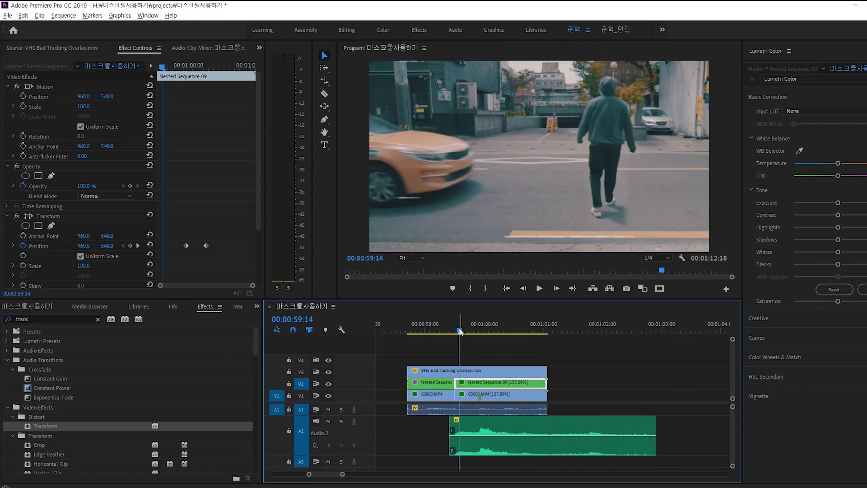